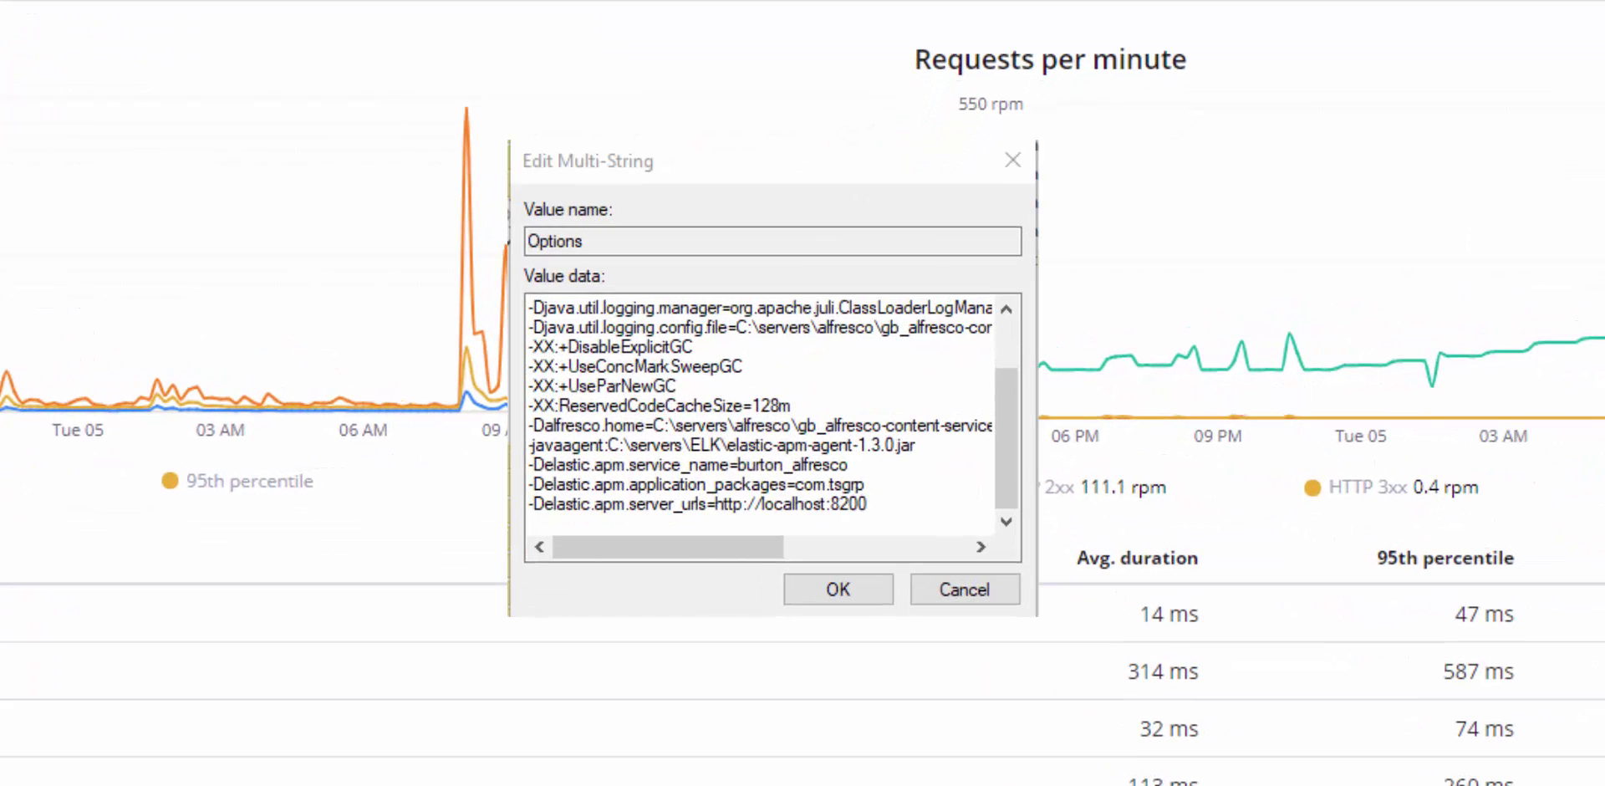
# - Select the four Elastic APM agent lines (-javaagent and -Delastic.apm settings) in the Options value to review them
pyautogui.click(534, 441)
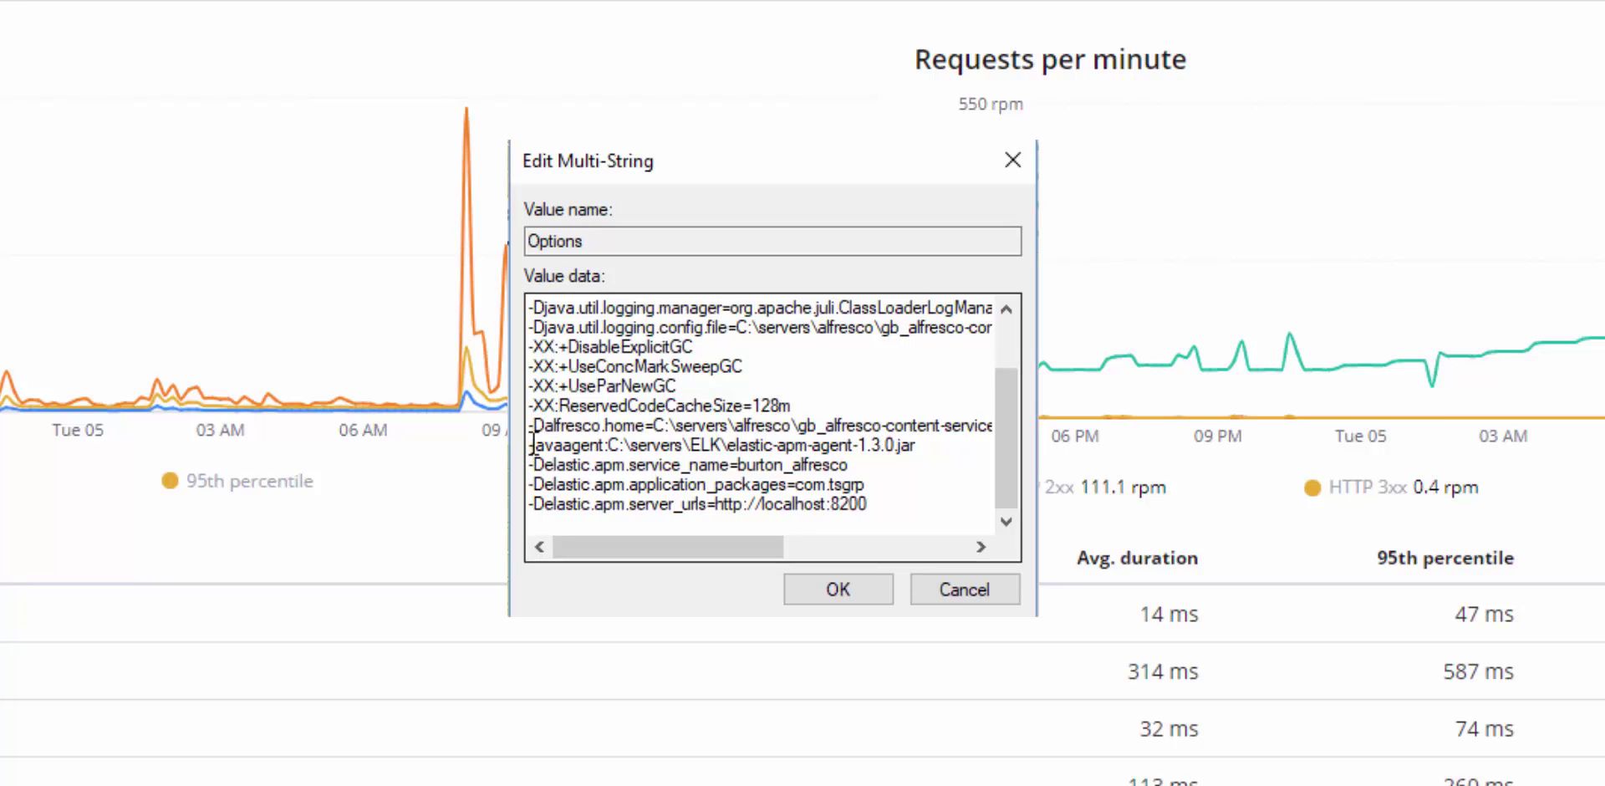
pyautogui.moveTo(533, 441); pyautogui.dragTo(919, 520)
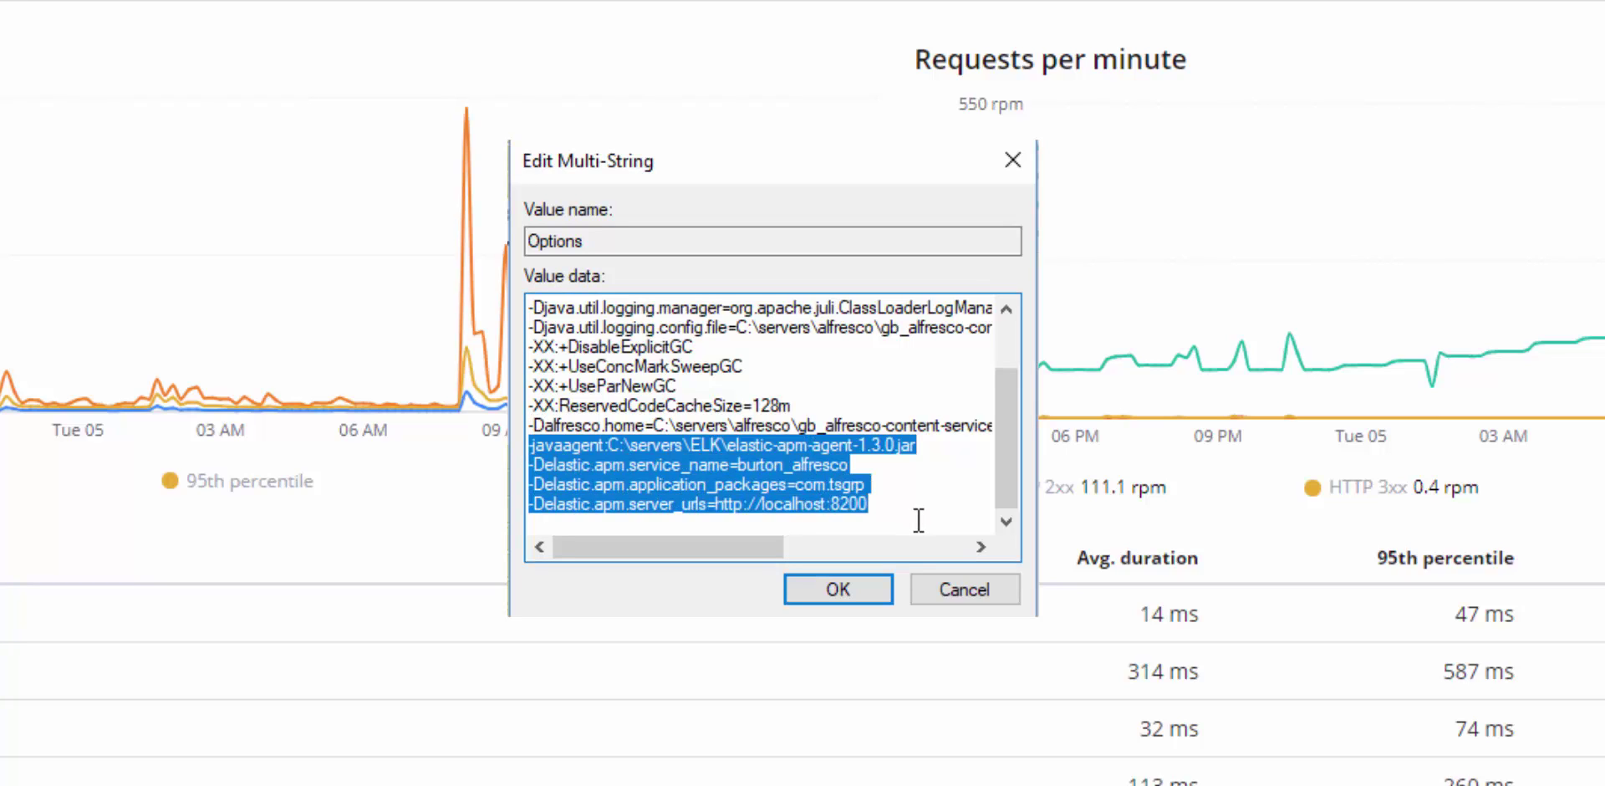
pyautogui.click(916, 520)
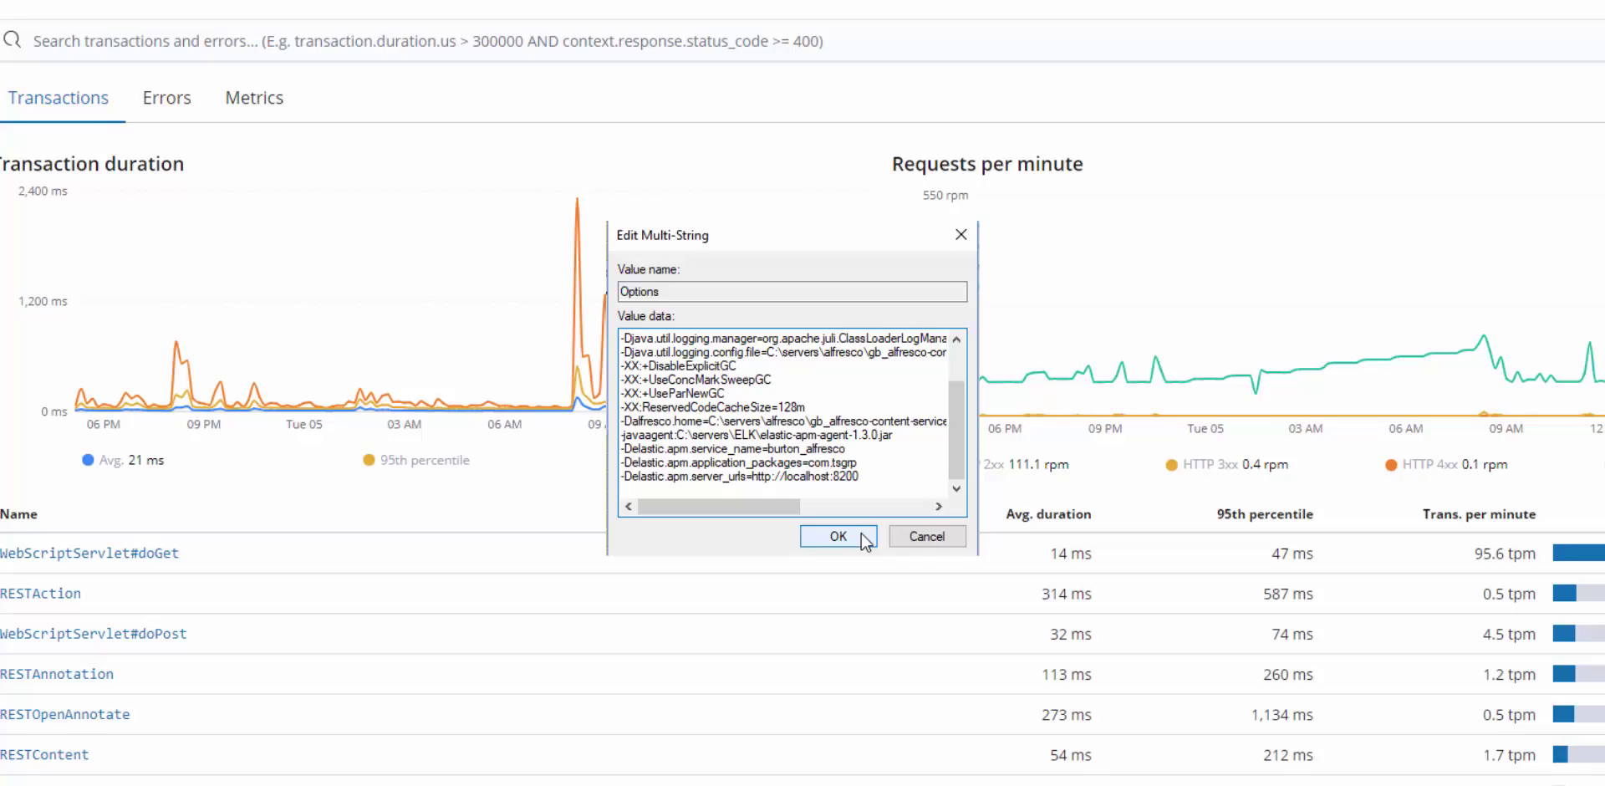
# - Close the value editor and sort edge2_alfresco transactions by requests per minute, busiest first
pyautogui.click(861, 534)
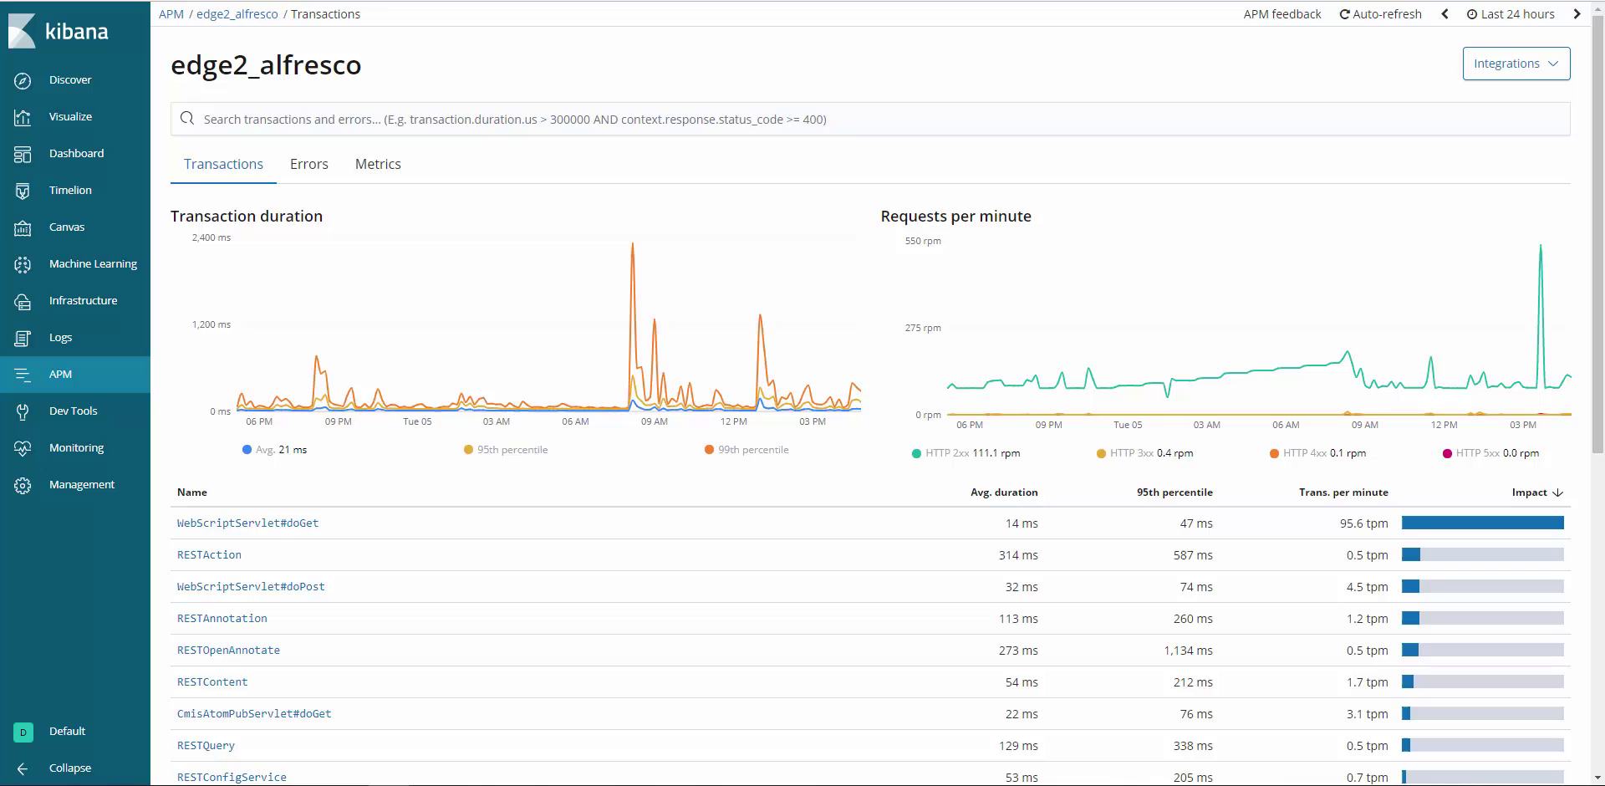
pyautogui.scroll(-5, 928, 568)
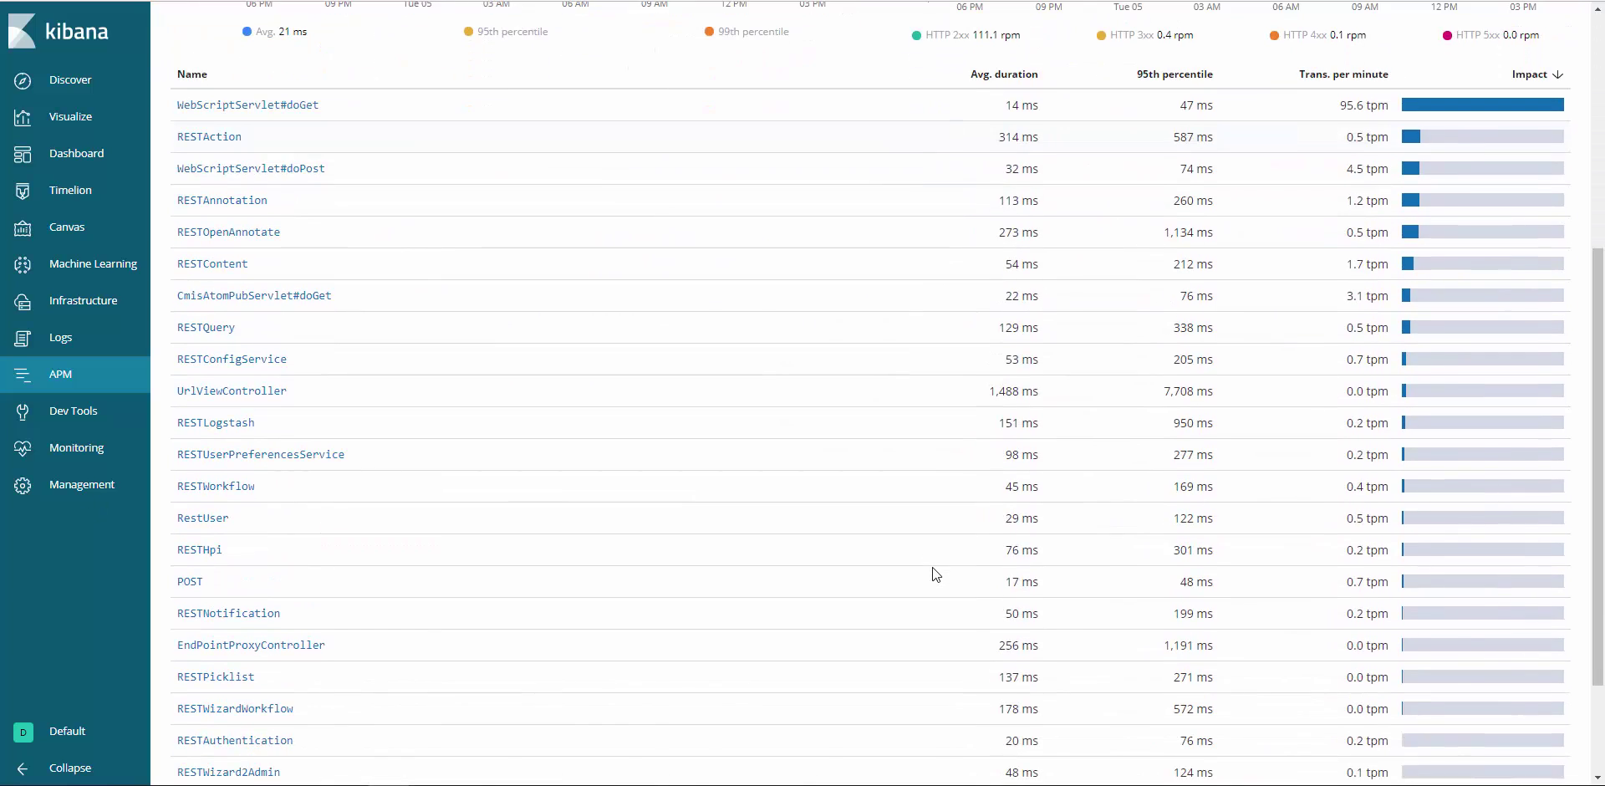
pyautogui.scroll(-1, 931, 573)
pyautogui.scroll(6, 931, 566)
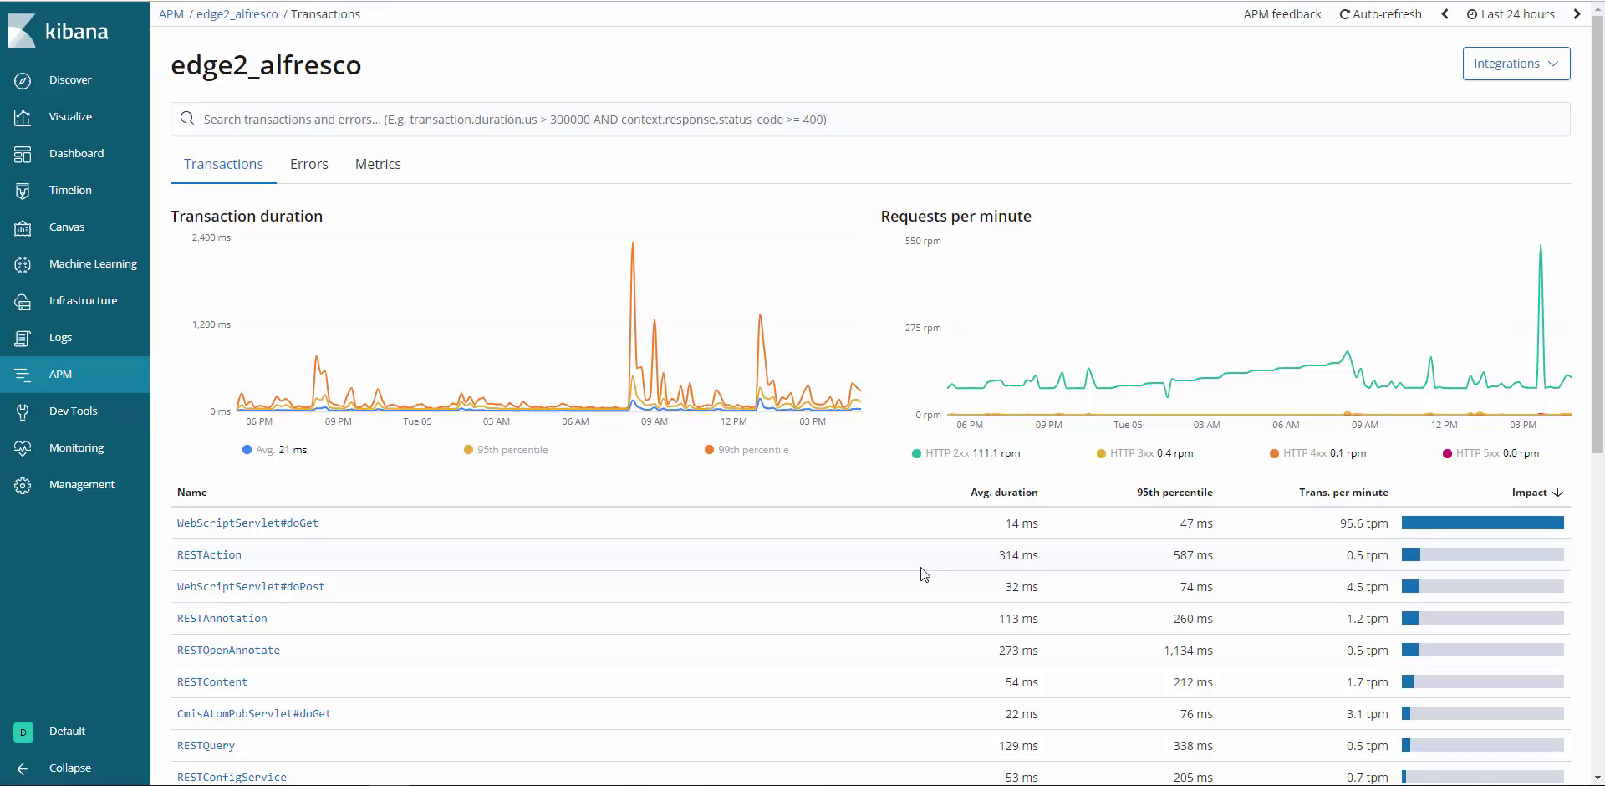
pyautogui.click(1326, 494)
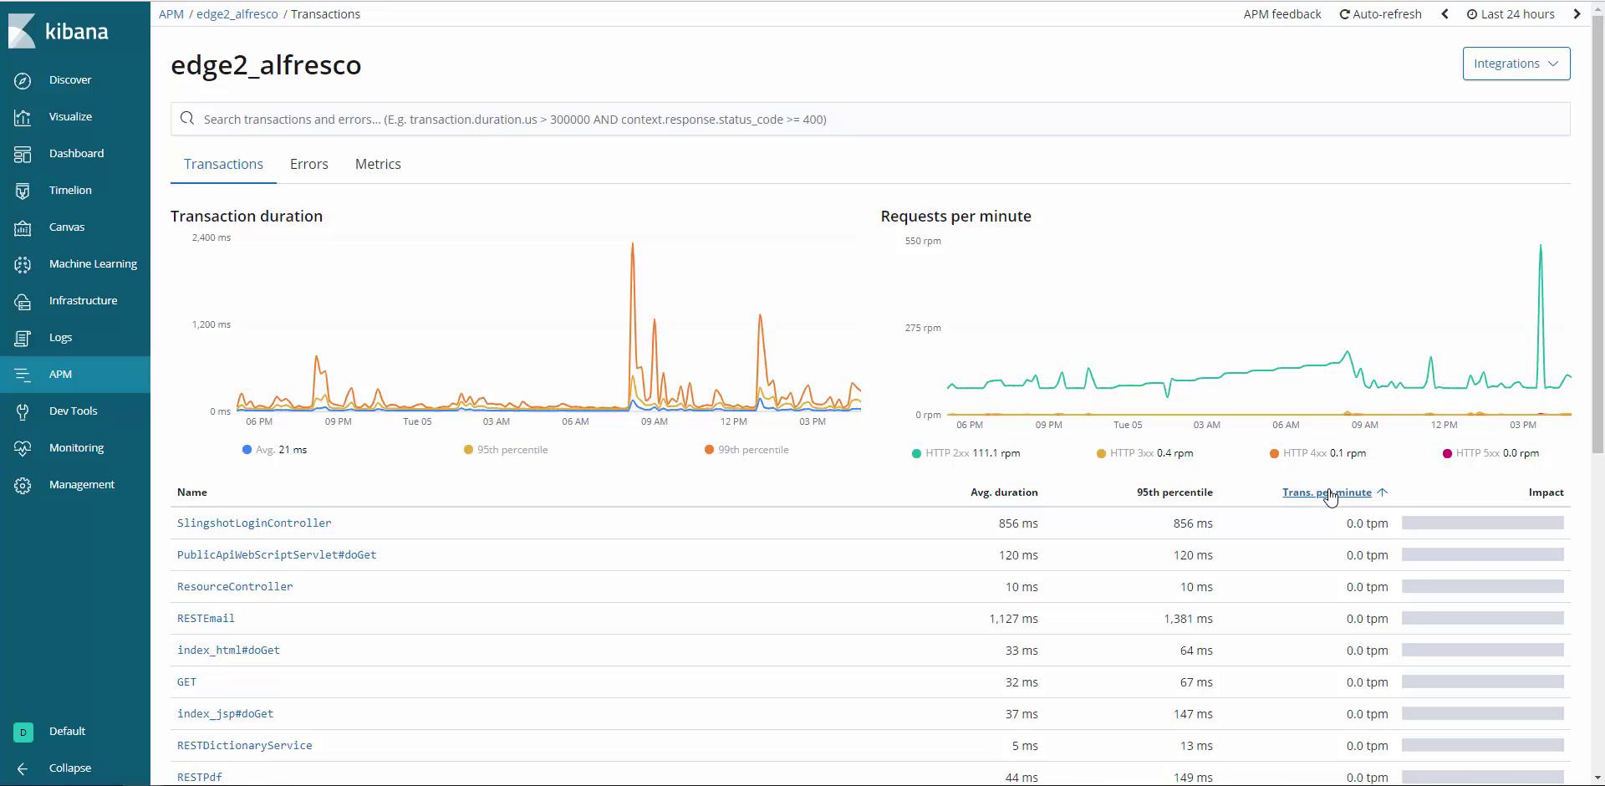
pyautogui.click(1330, 494)
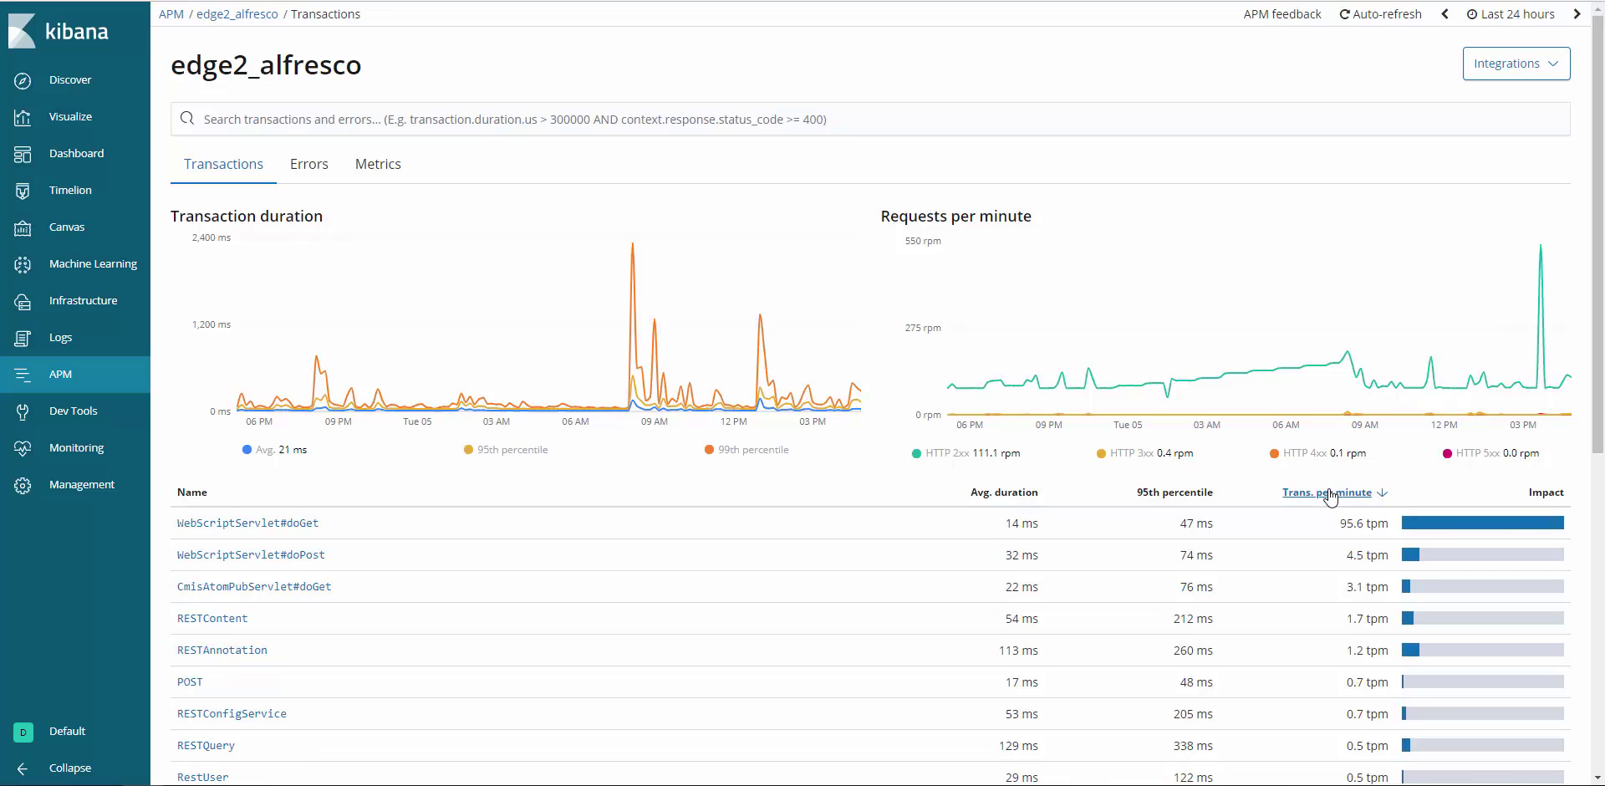
# - Sort transactions by average duration descending, putting UrlViewController on top at 1,488 ms
pyautogui.click(1019, 498)
pyautogui.scroll(-2, 1019, 501)
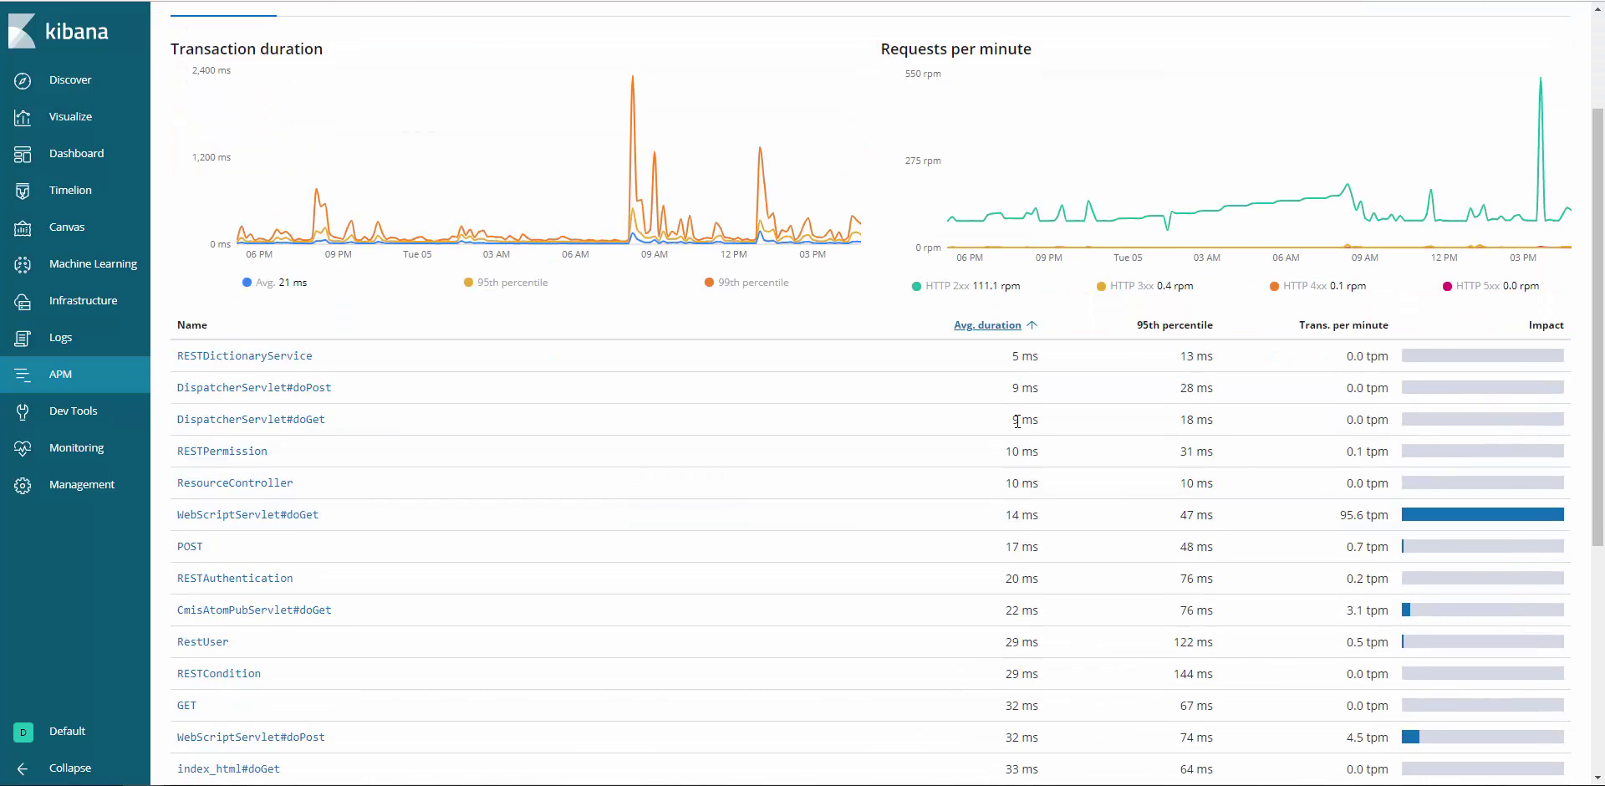
pyautogui.click(995, 328)
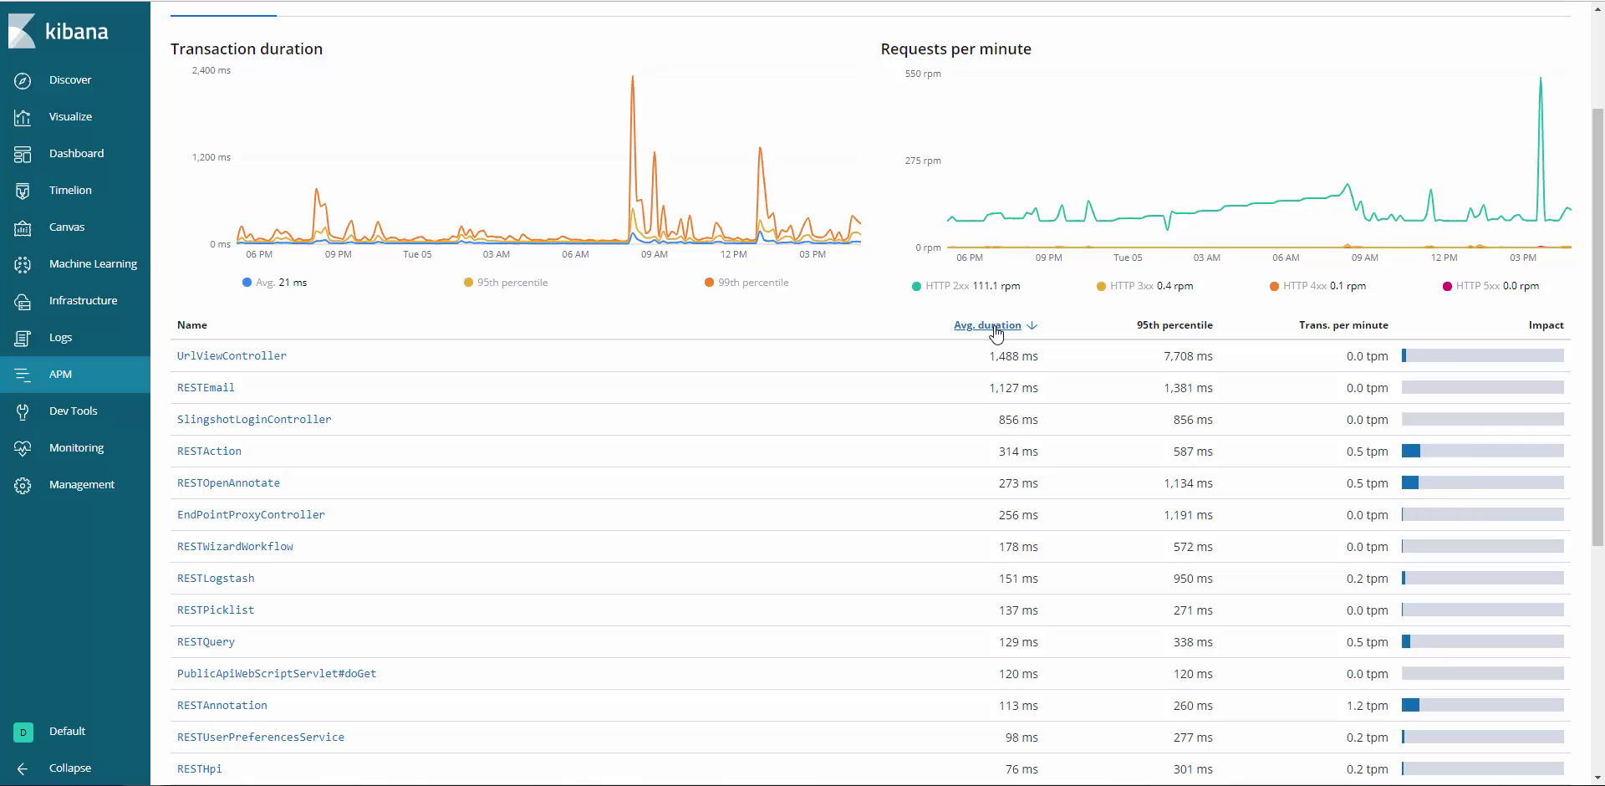
pyautogui.scroll(2, 994, 332)
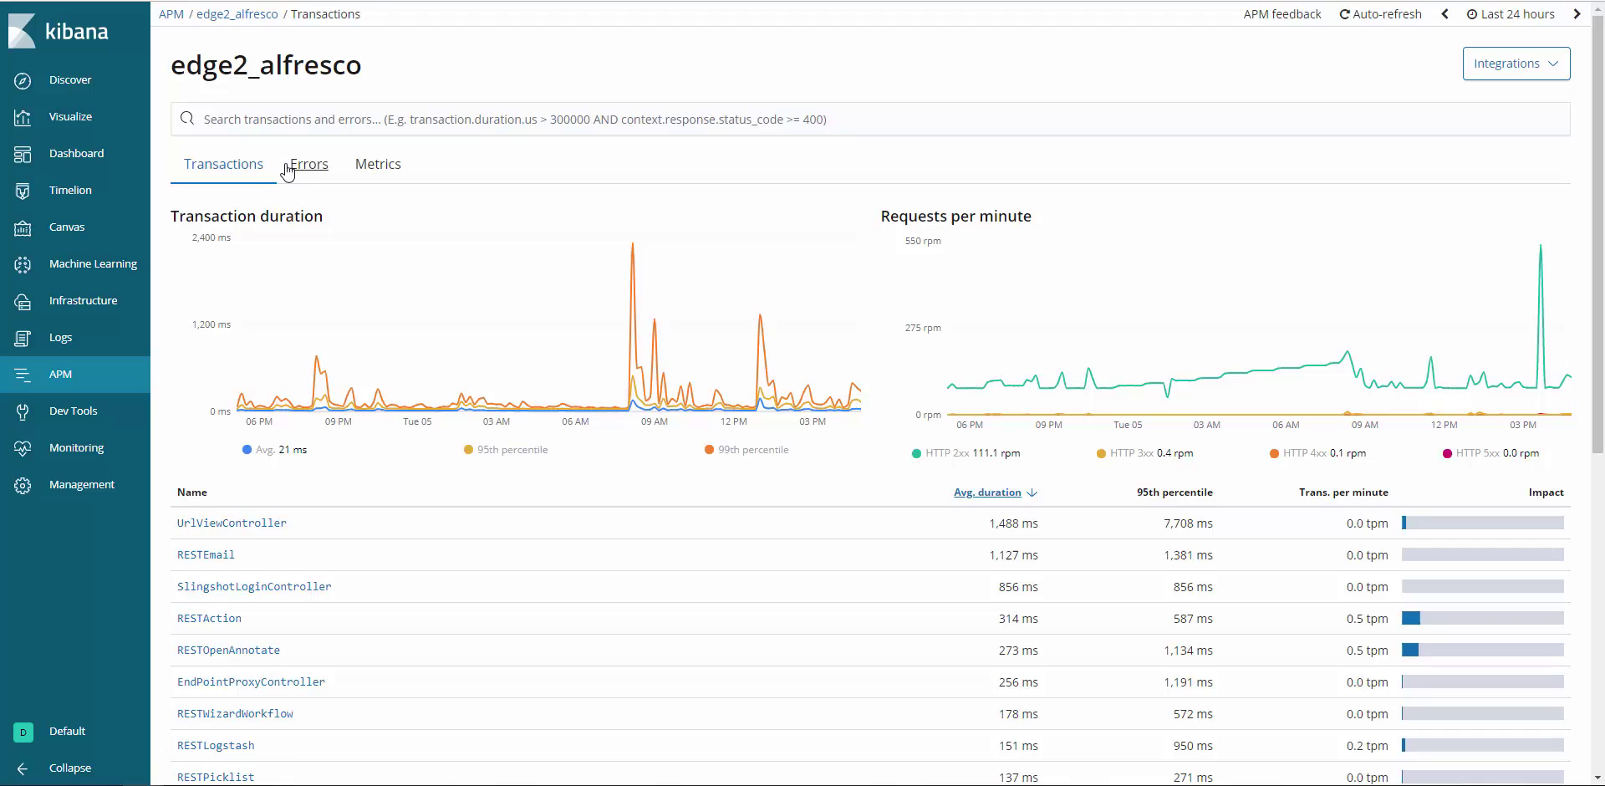
# - Check edge2_alfresco's error groups, then view its duration, request, CPU and memory metrics charts
pyautogui.click(316, 169)
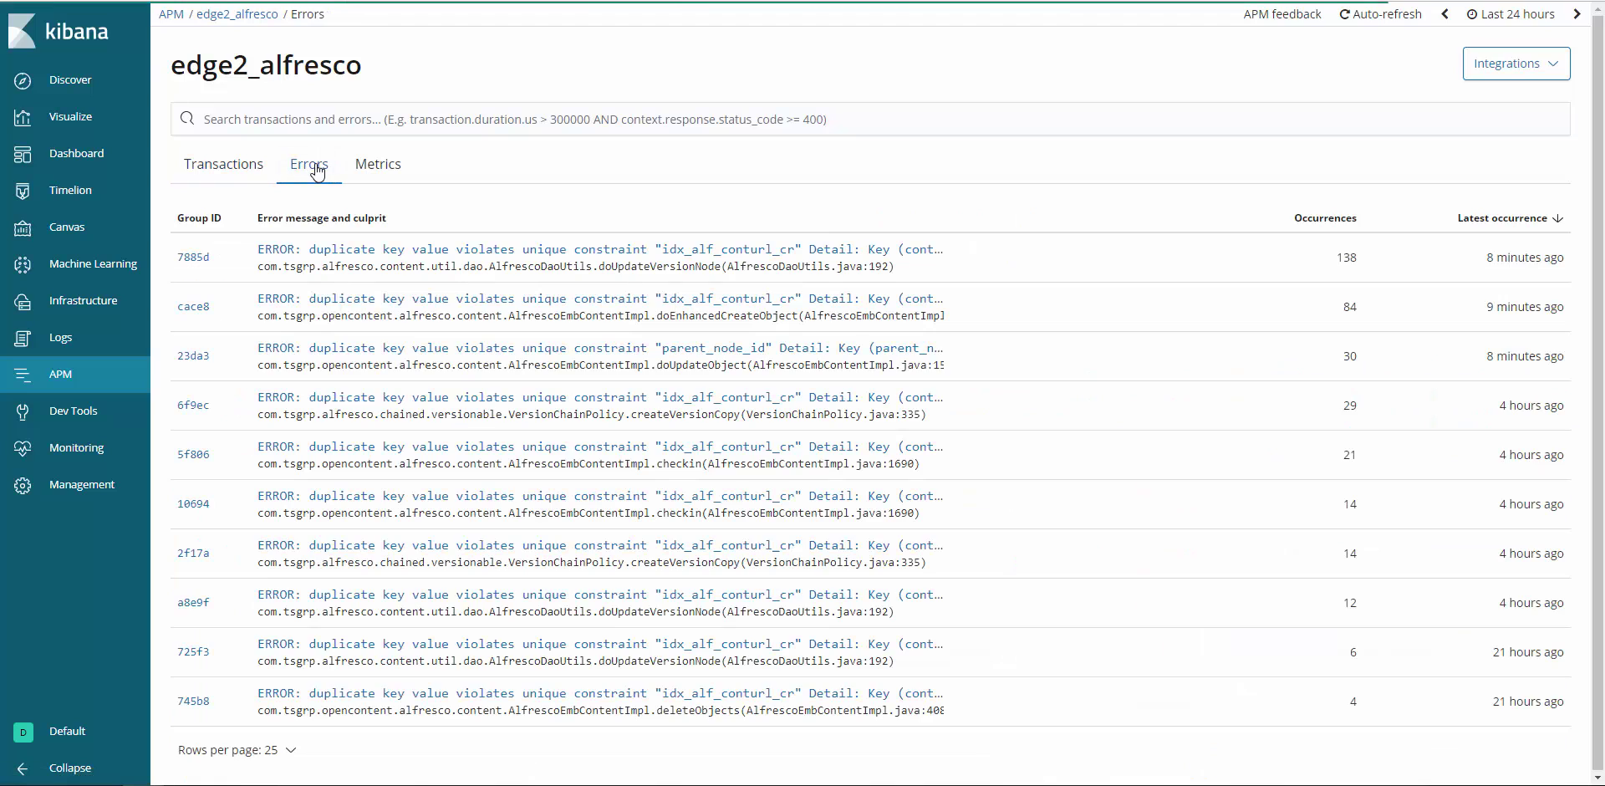
pyautogui.click(380, 178)
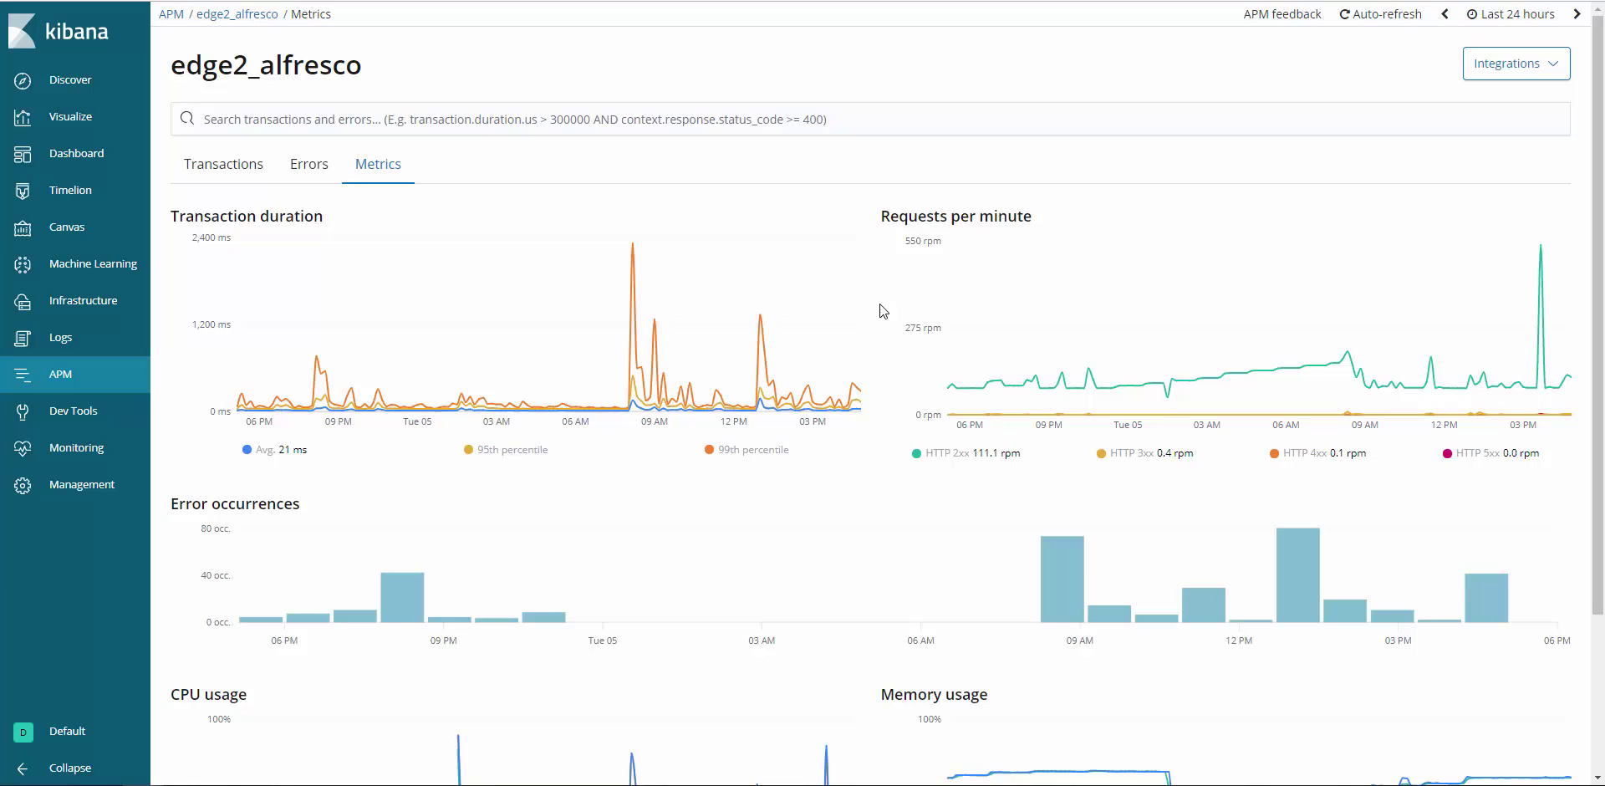
pyautogui.scroll(-3, 880, 307)
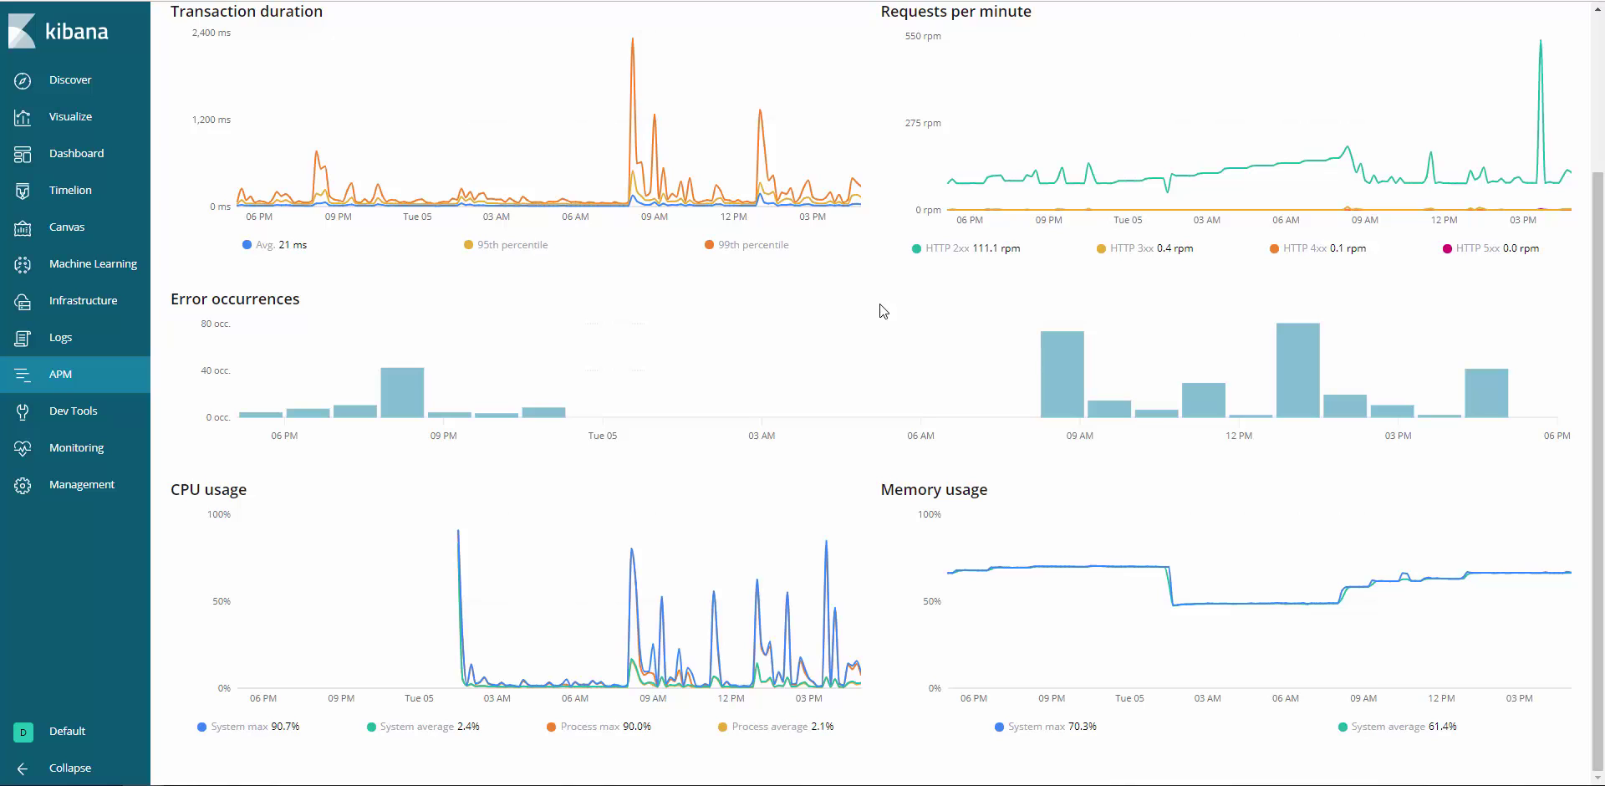
pyautogui.scroll(3, 882, 311)
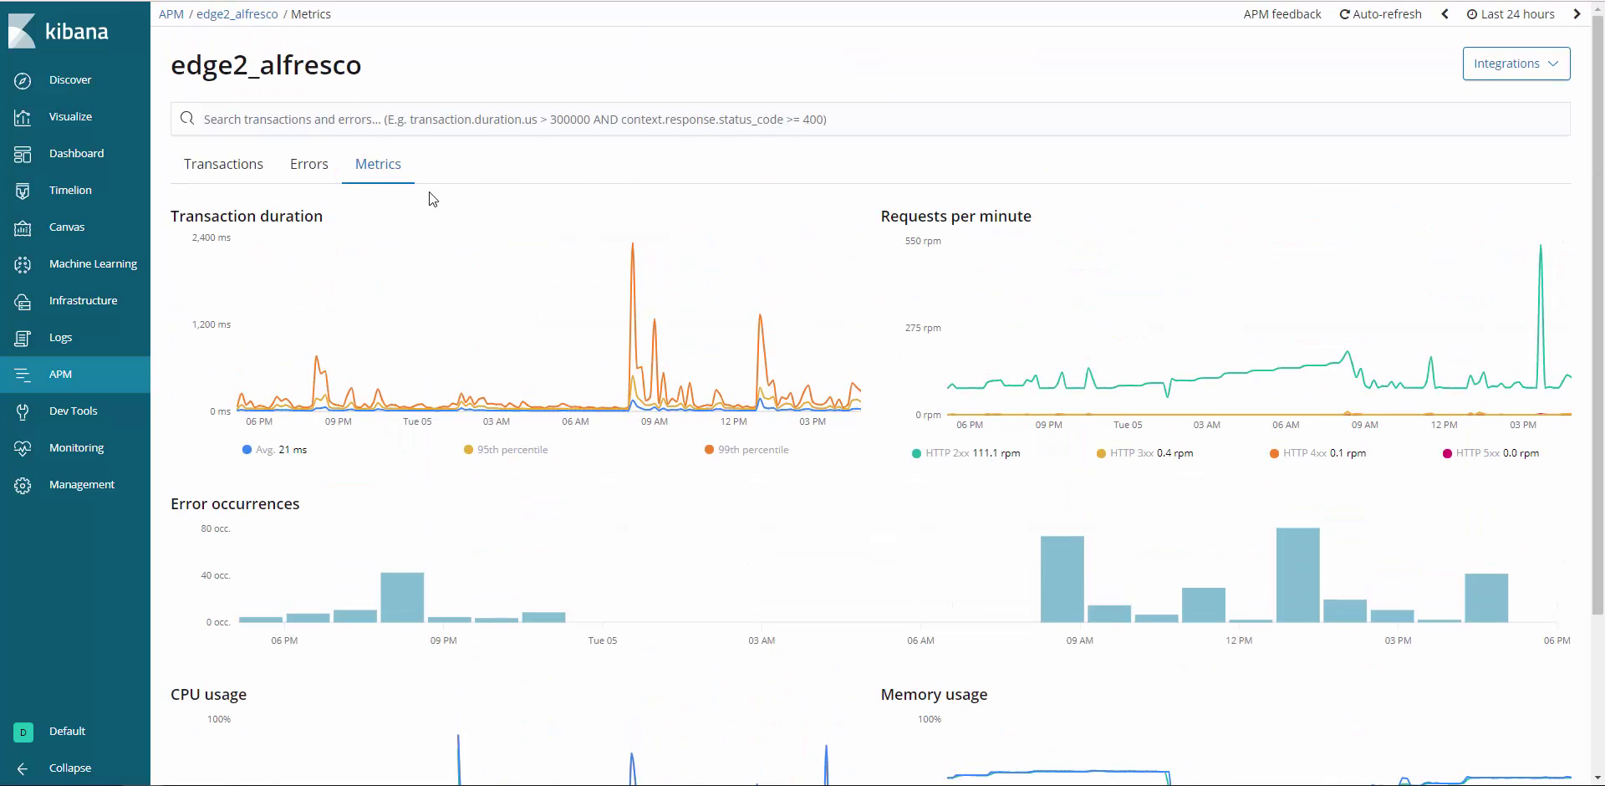
# - Open the RESTAnnotation transaction details and show a sample from the fastest duration bucket
pyautogui.click(222, 173)
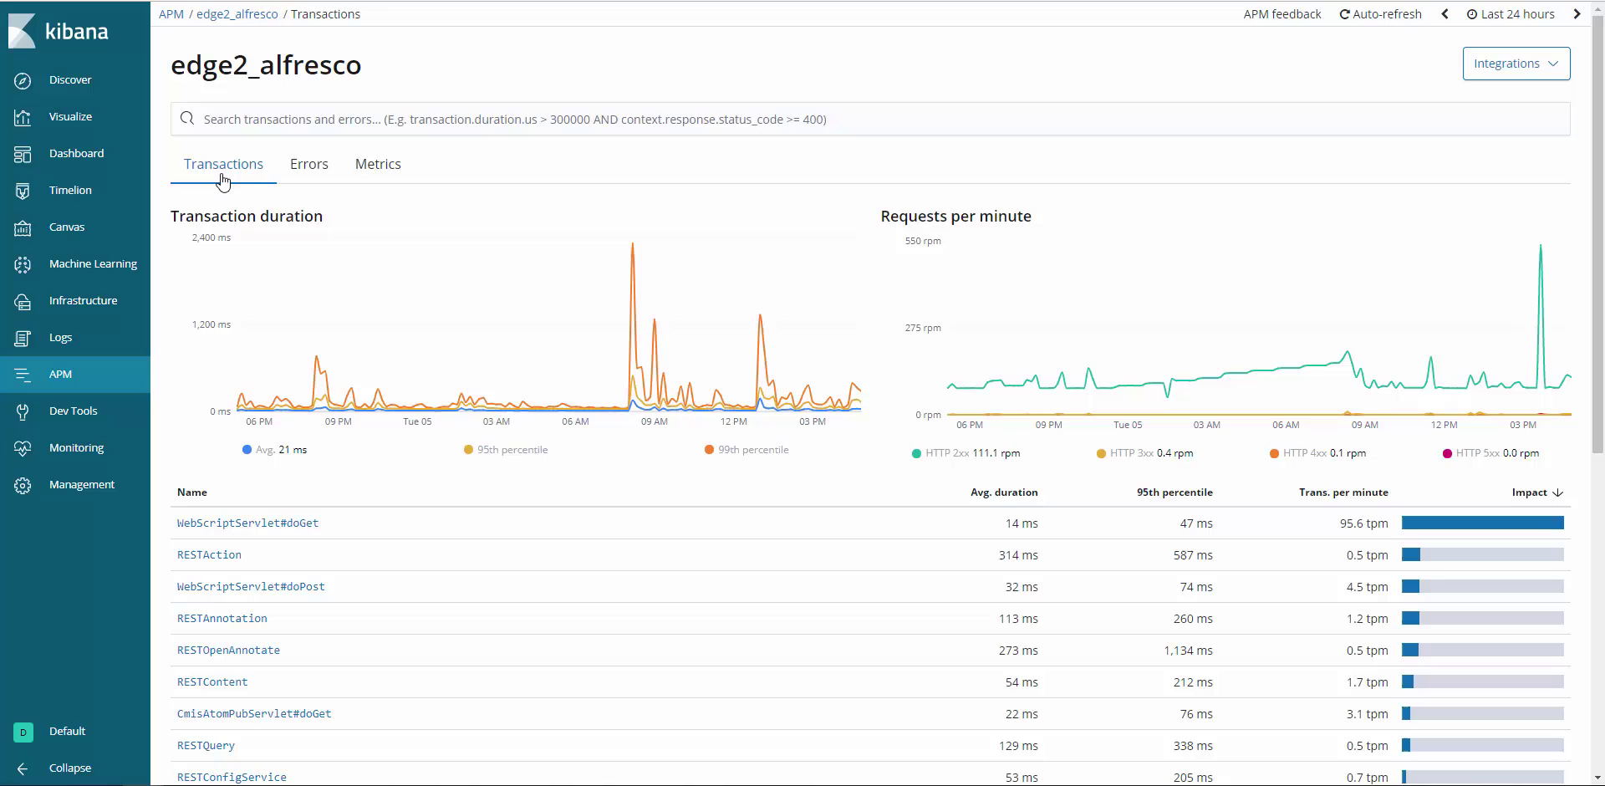
pyautogui.click(247, 617)
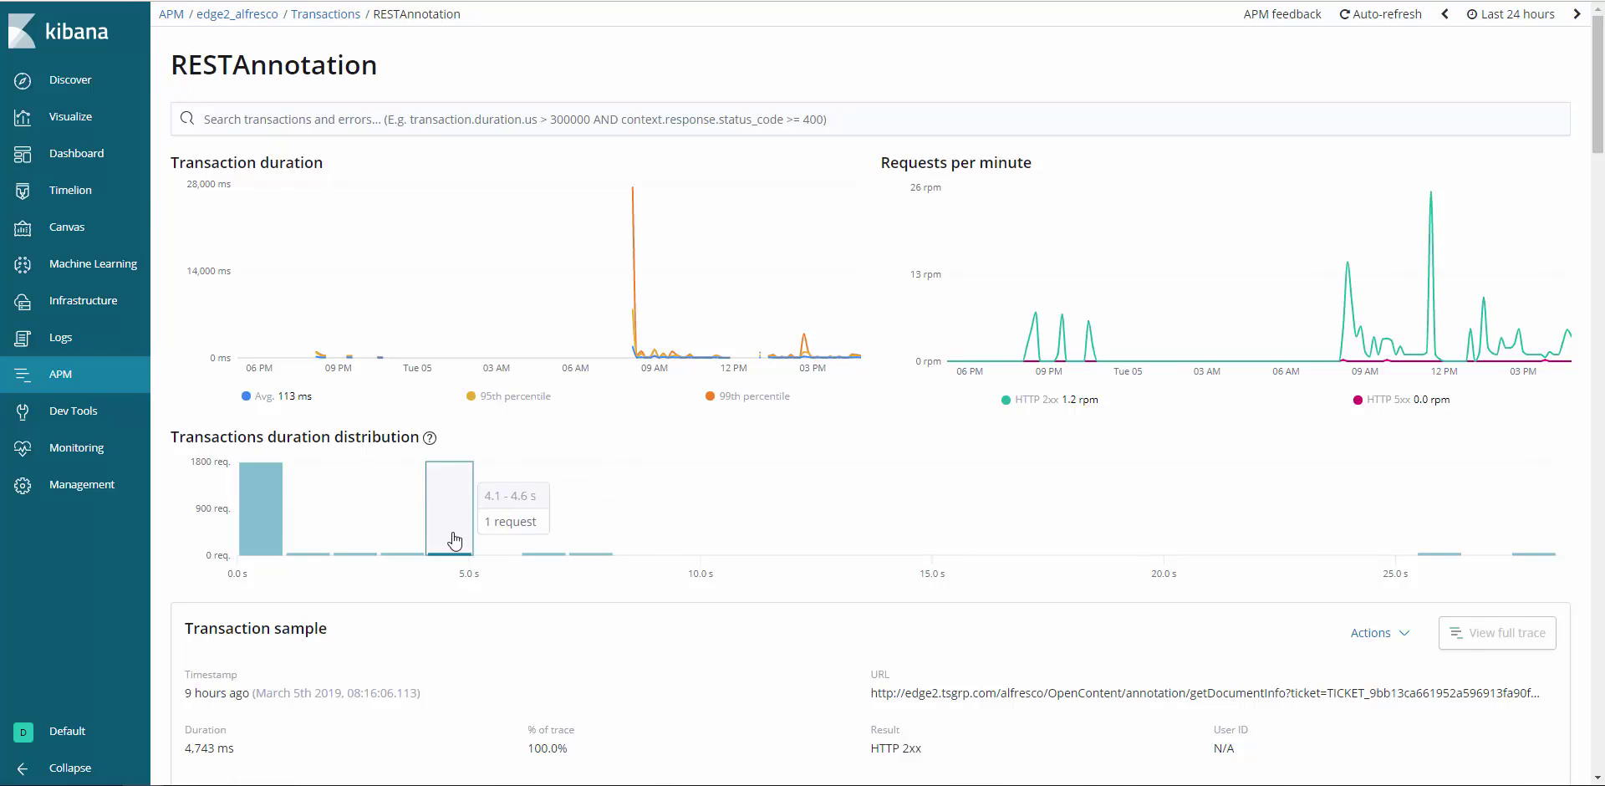
pyautogui.click(265, 535)
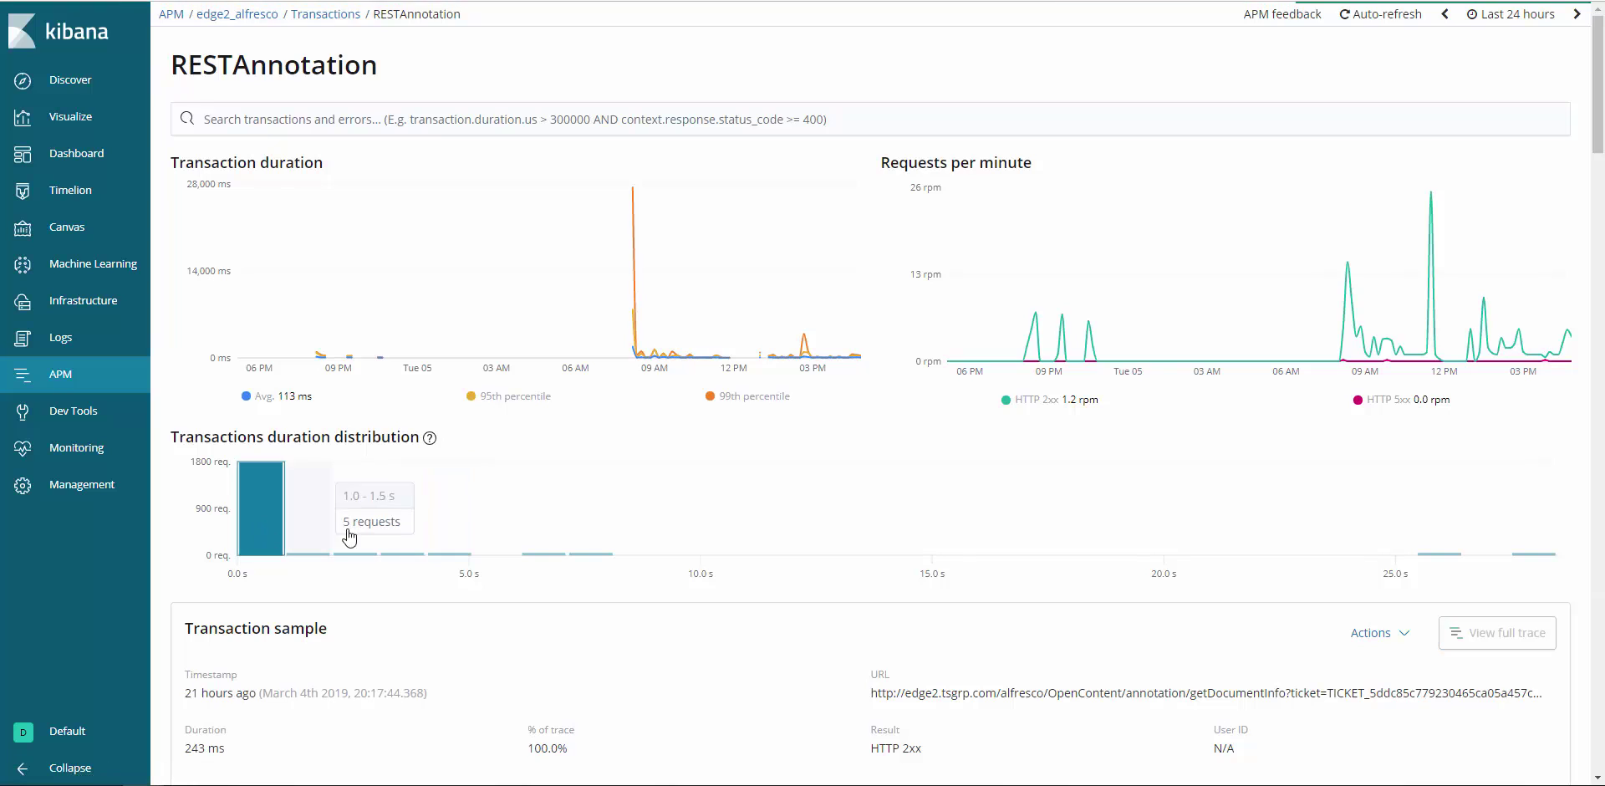
pyautogui.scroll(-4, 359, 531)
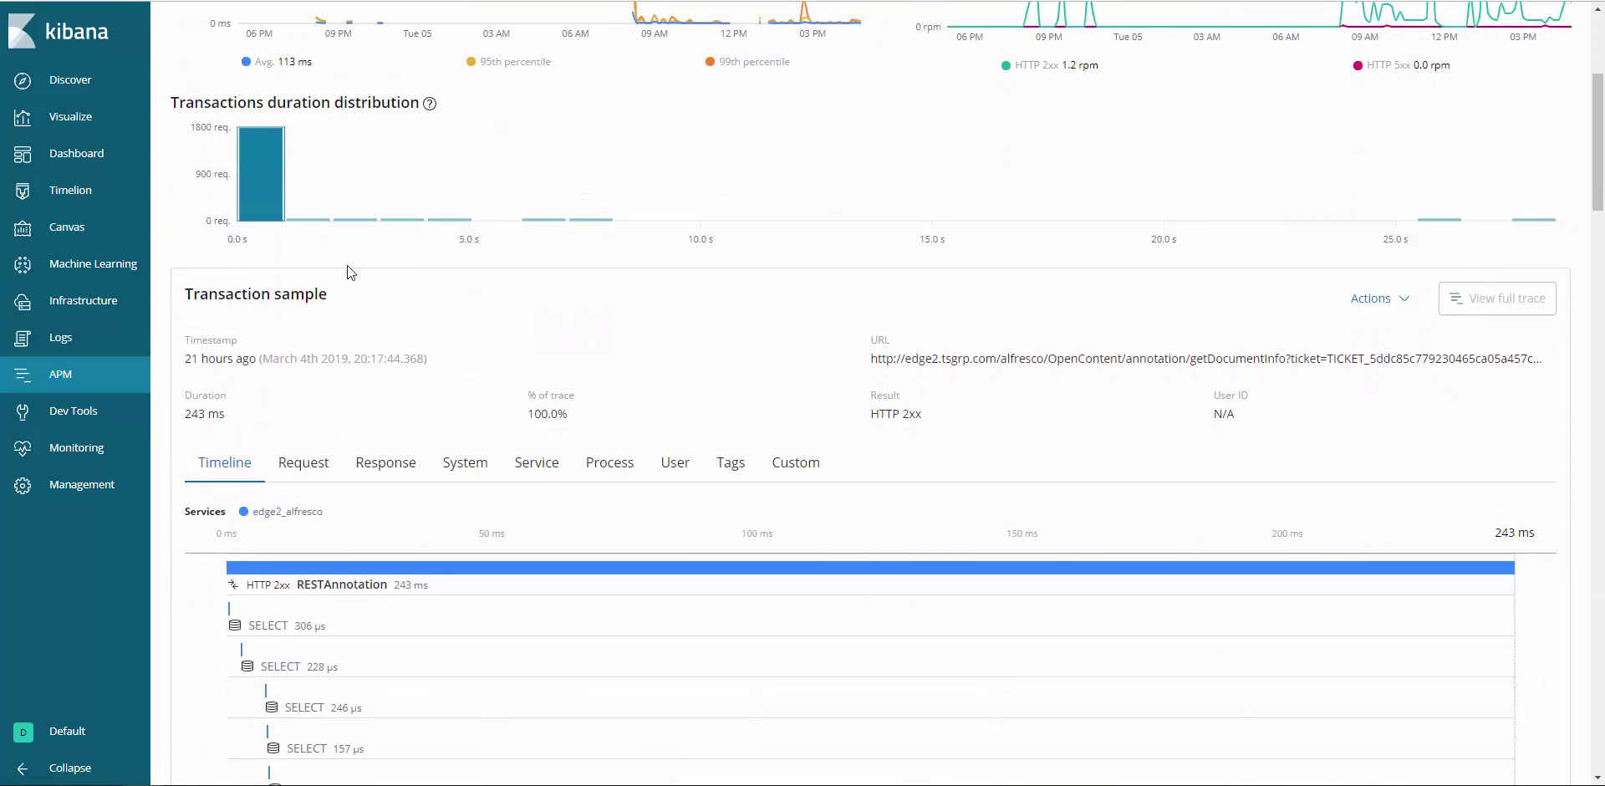
# - Show the 1,021 ms sample from the 1.0–1.5 s bucket and review its SELECT span timeline
pyautogui.click(303, 201)
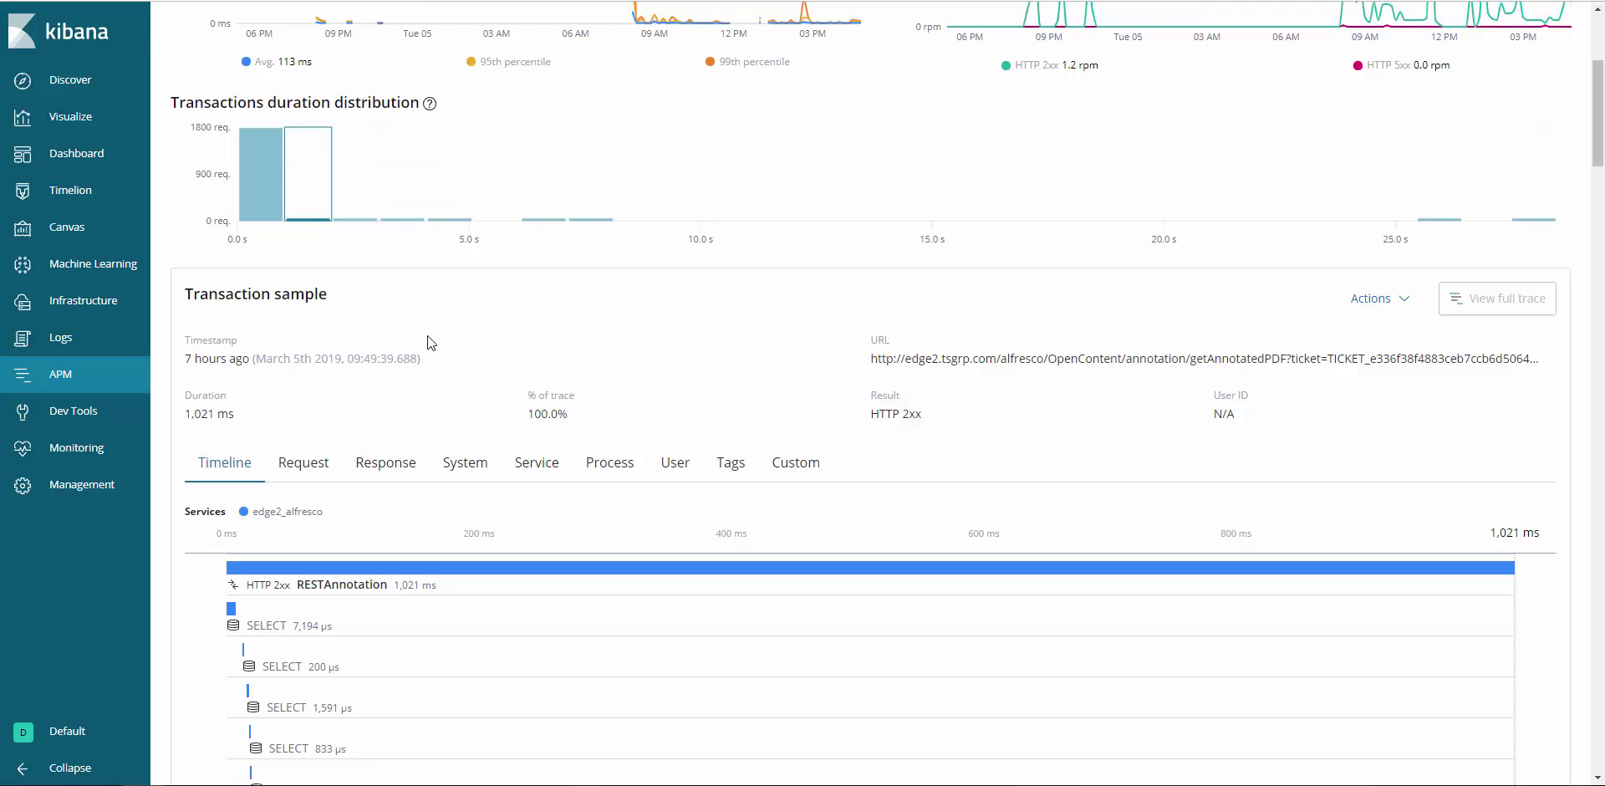
pyautogui.scroll(-4, 461, 389)
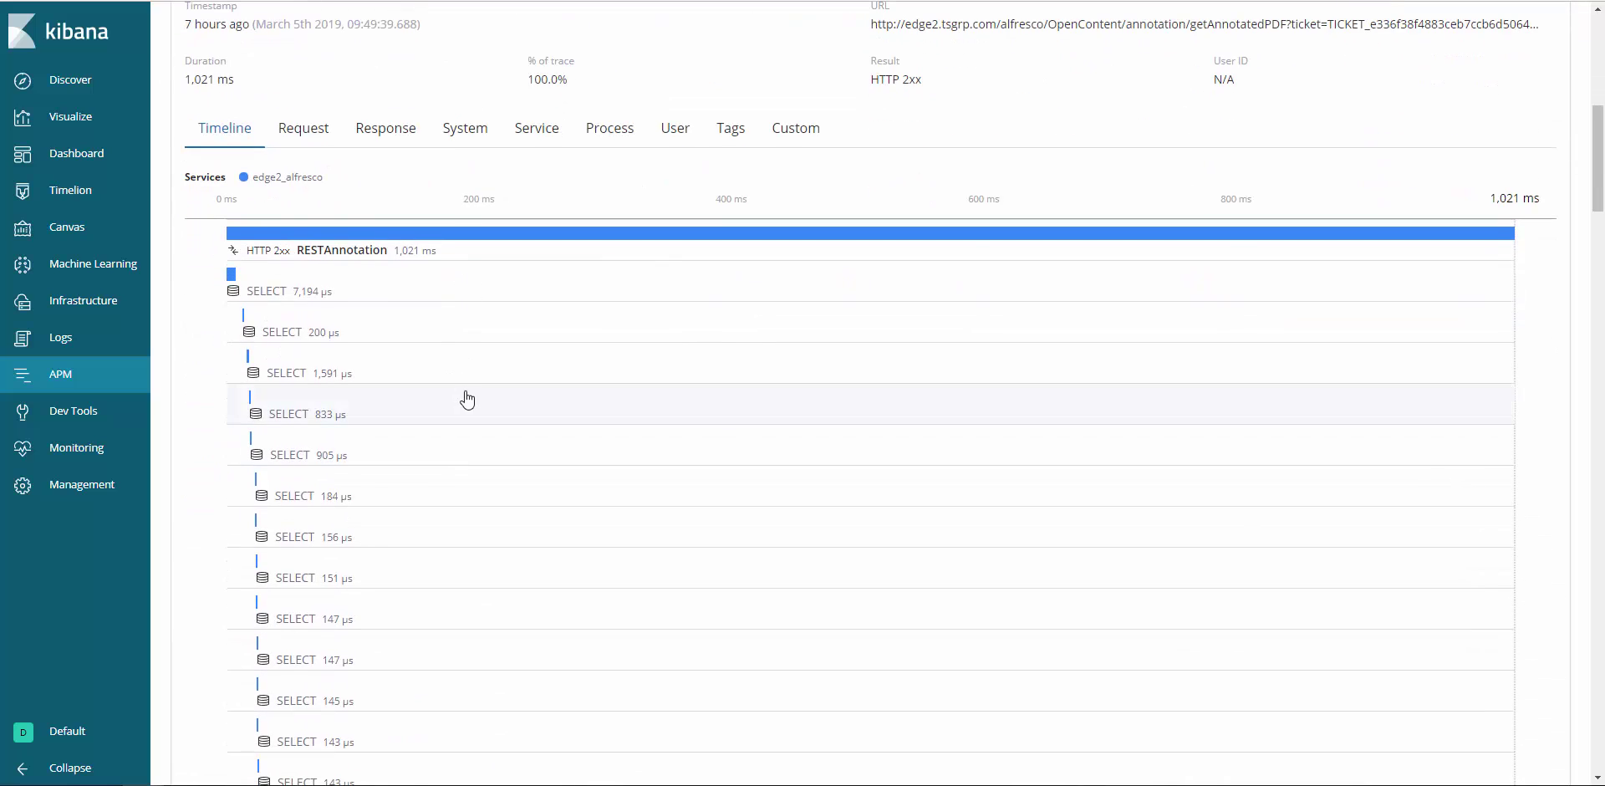
pyautogui.scroll(-10, 469, 400)
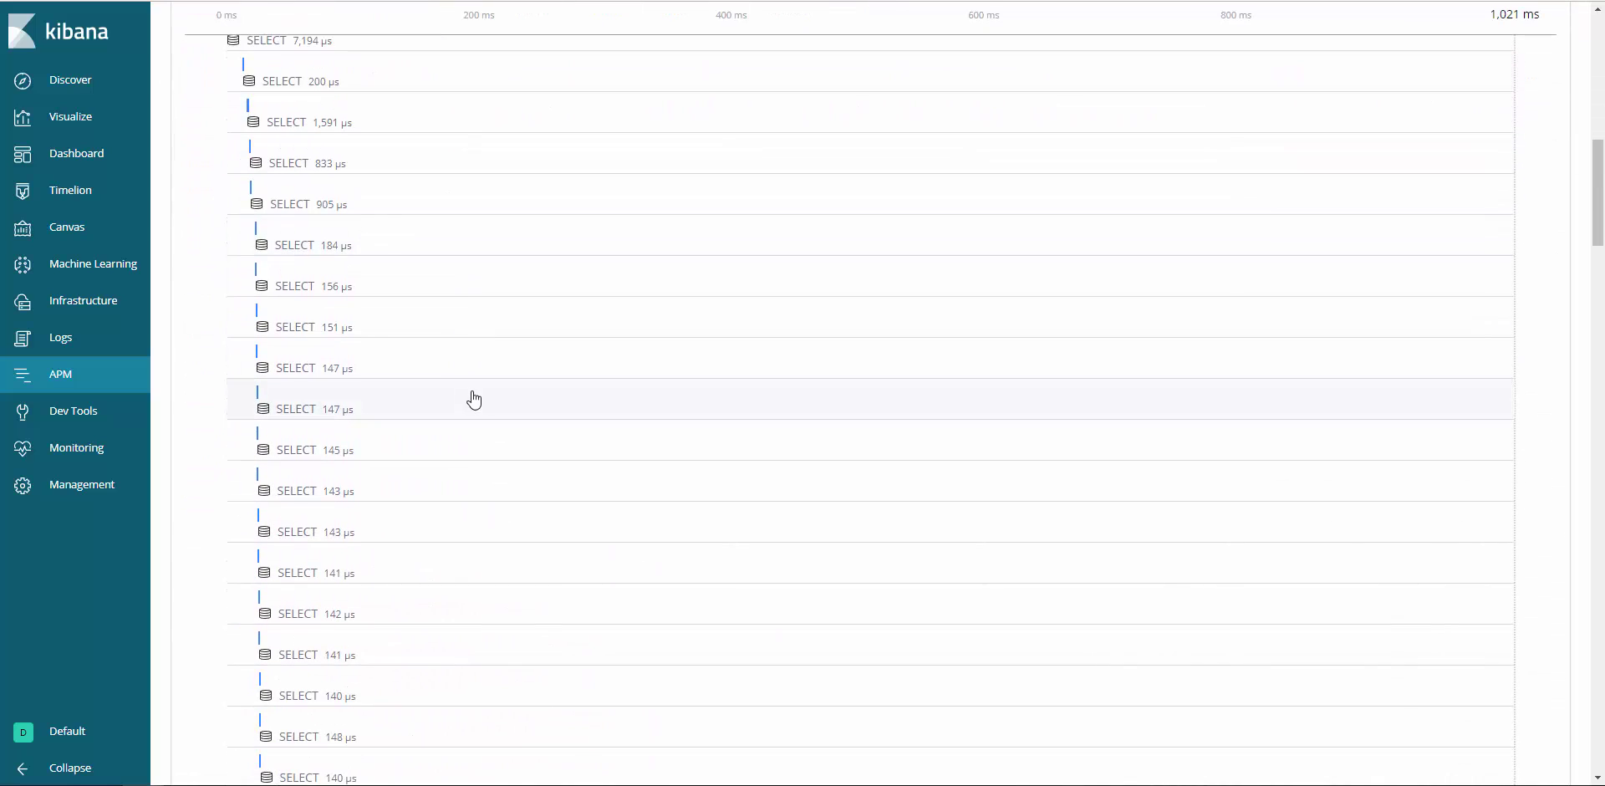
pyautogui.scroll(-2, 519, 415)
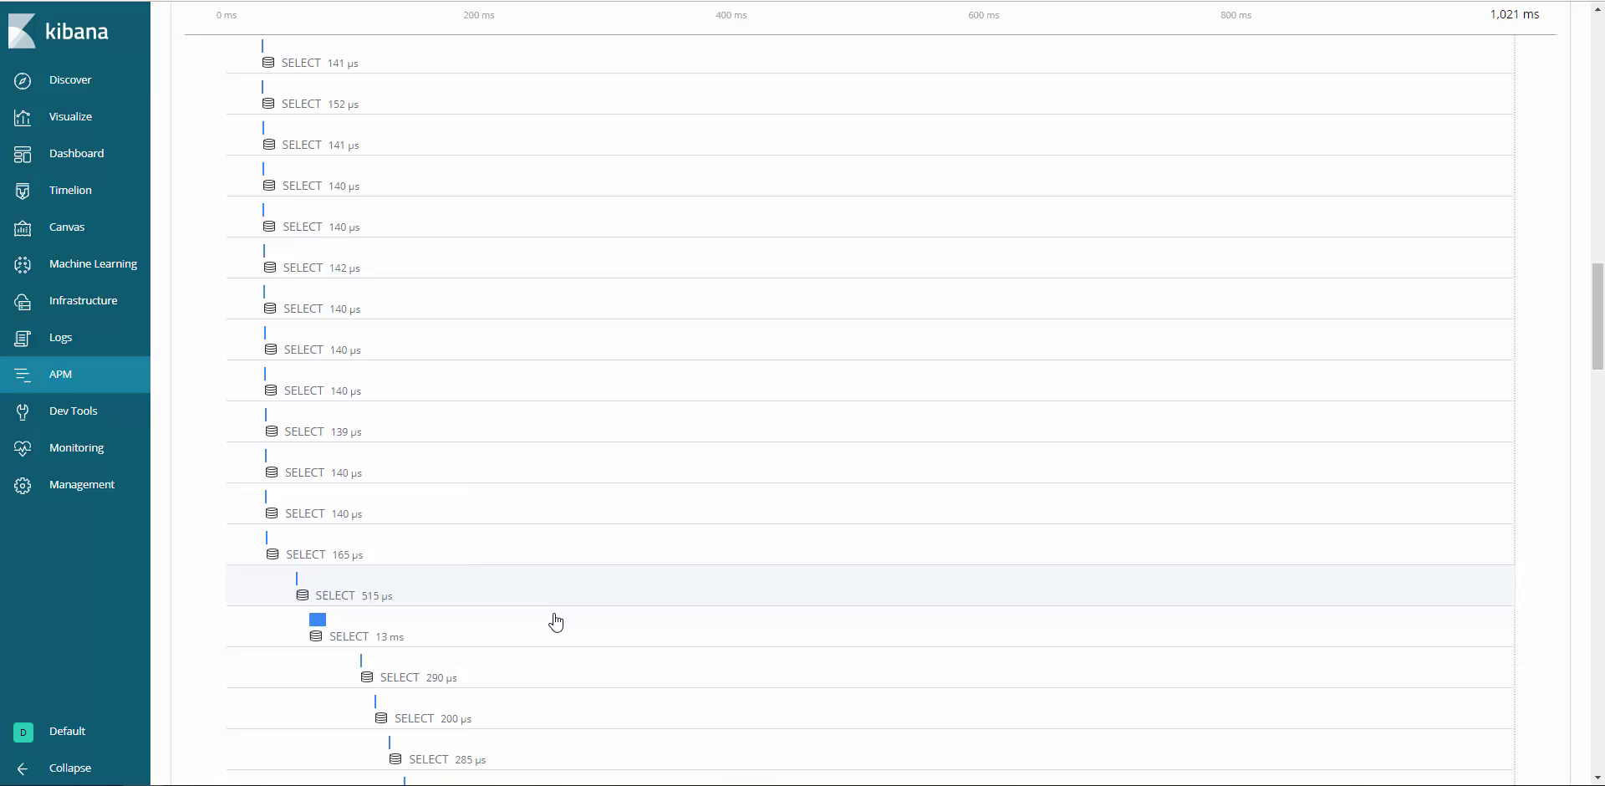
pyautogui.click(555, 639)
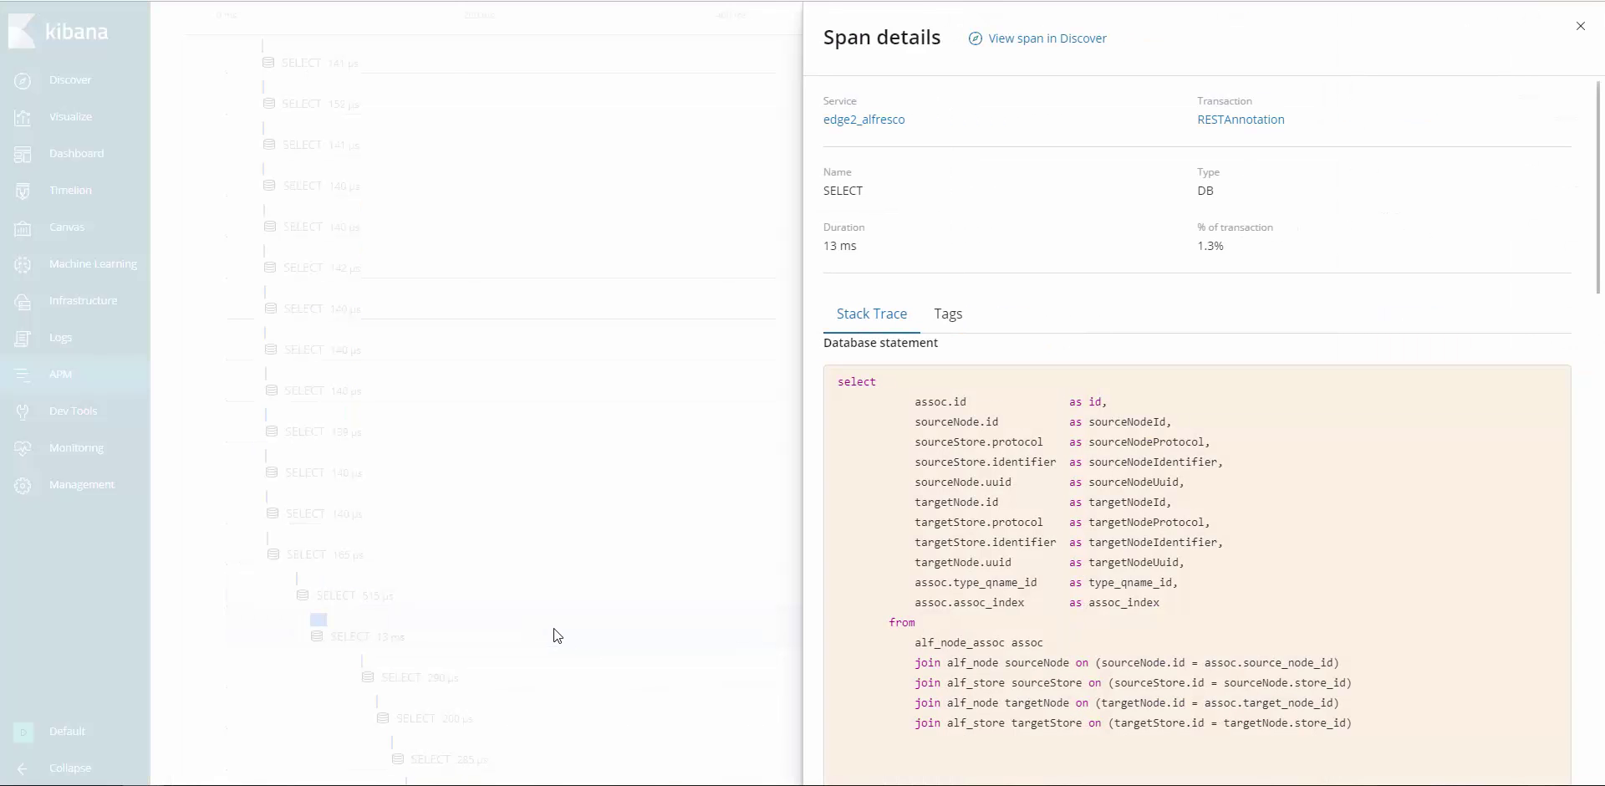
pyautogui.scroll(-1, 1049, 556)
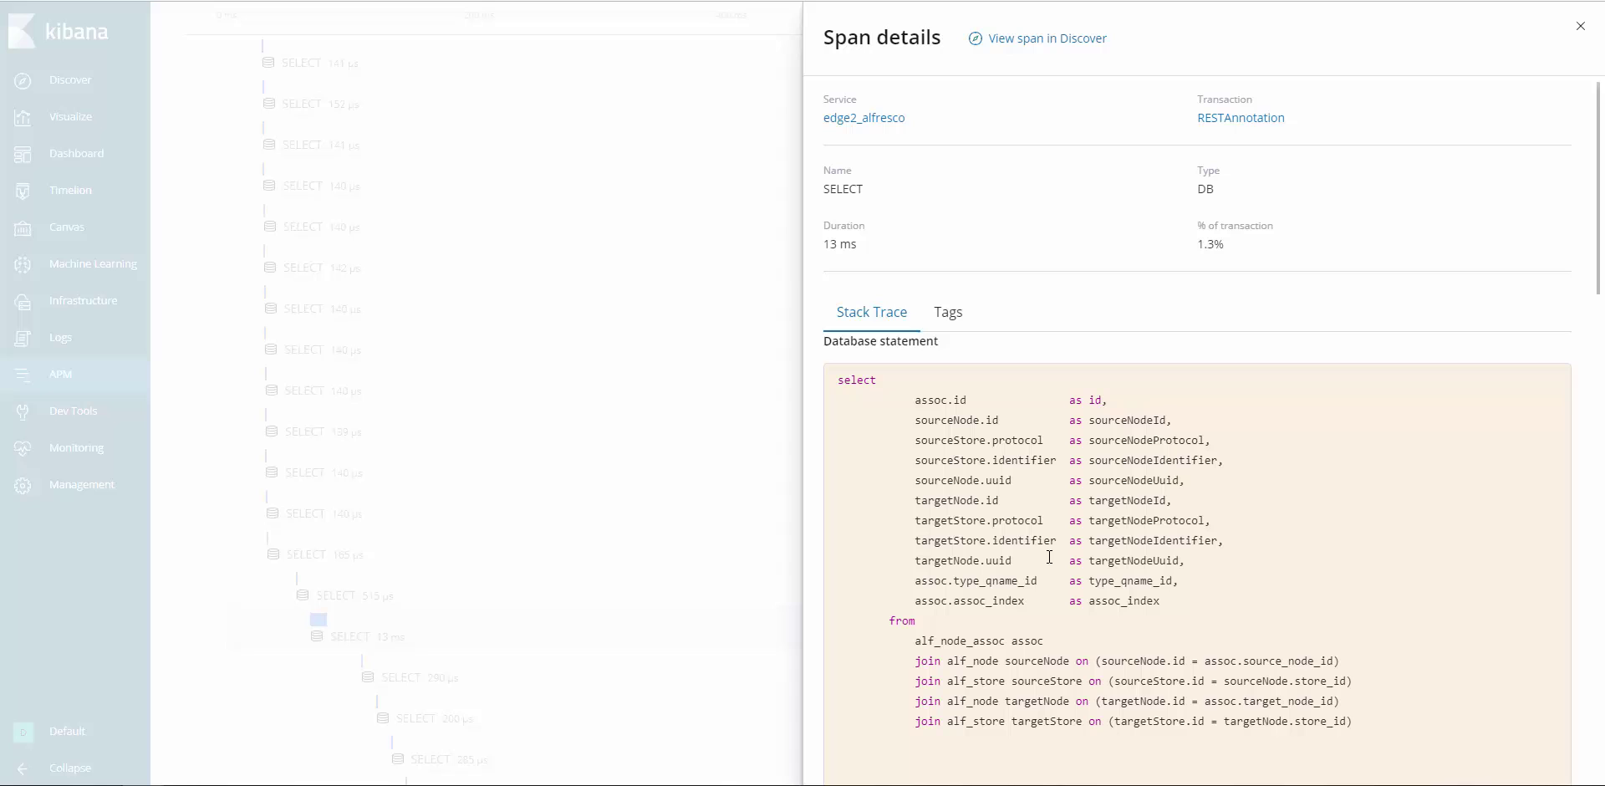
pyautogui.scroll(-10, 1049, 556)
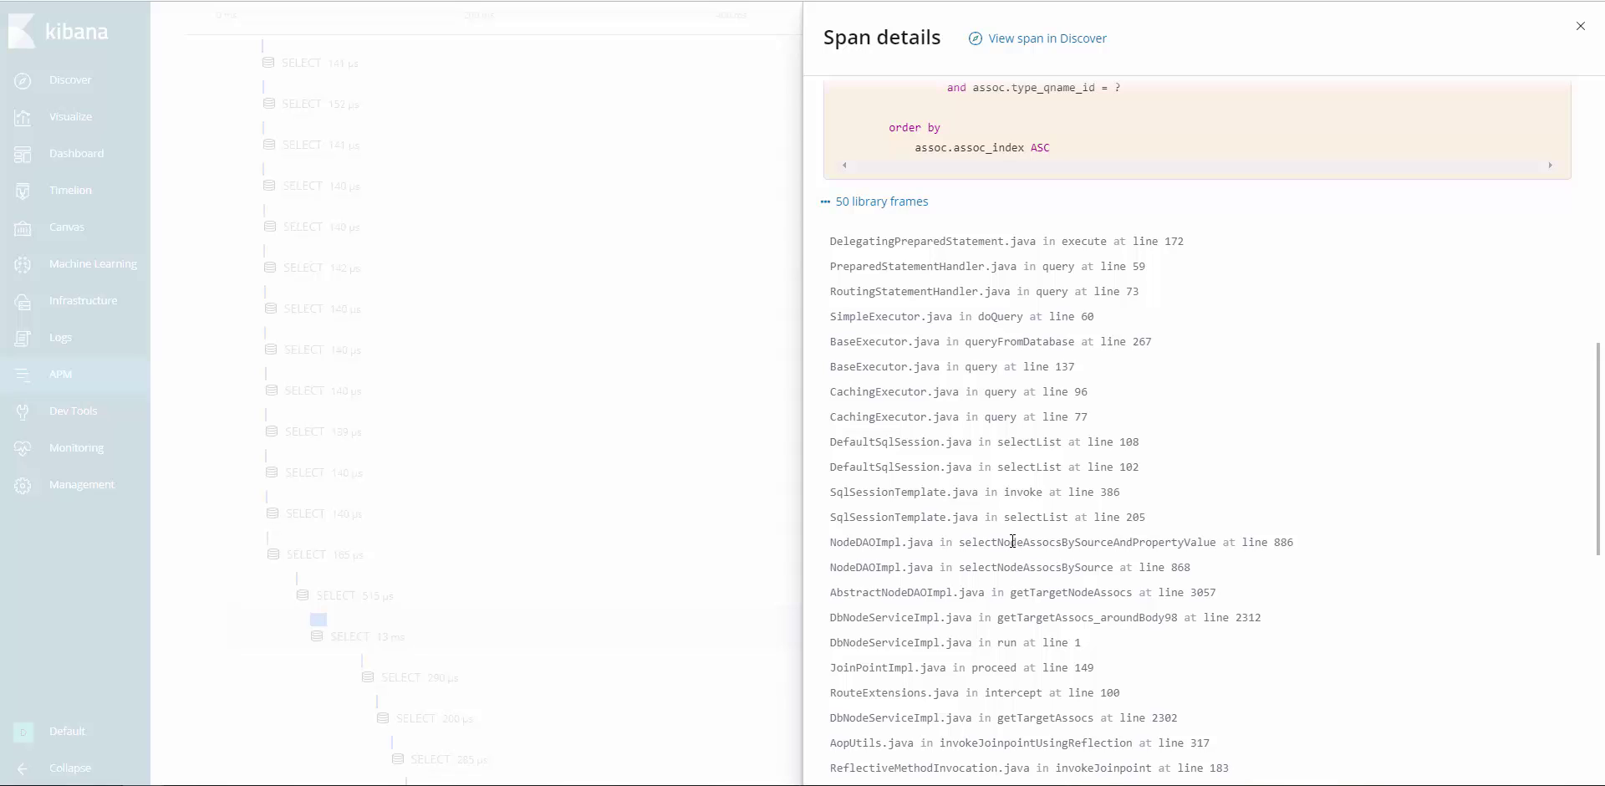
pyautogui.click(1579, 27)
pyautogui.scroll(9, 704, 304)
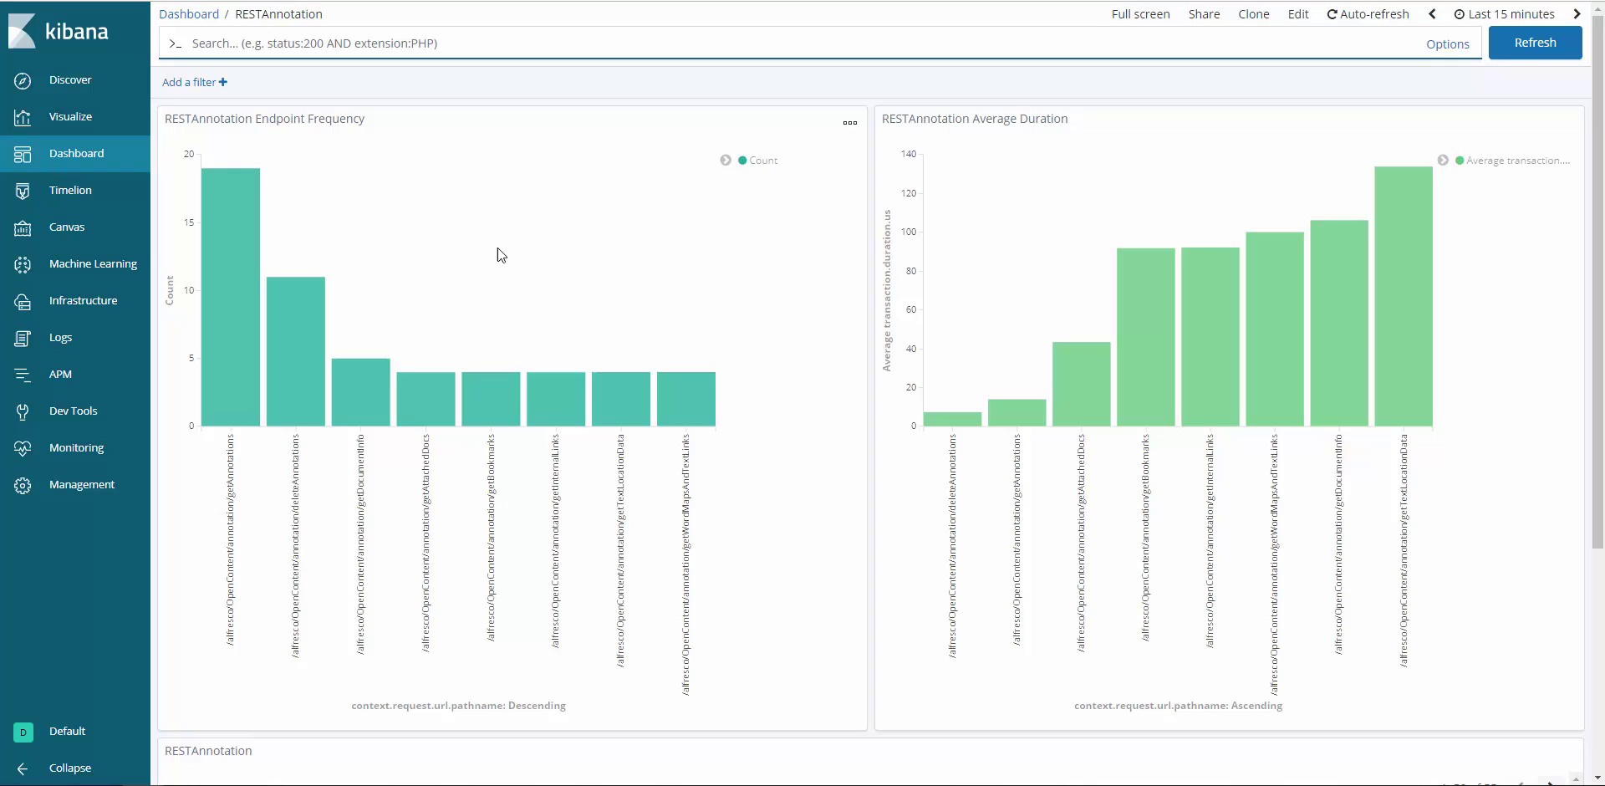
# - Open the RESTAnnotation dashboard showing endpoint frequency, average duration and the 55-request table
pyautogui.moveTo(282, 365)
pyautogui.scroll(-4, 1054, 197)
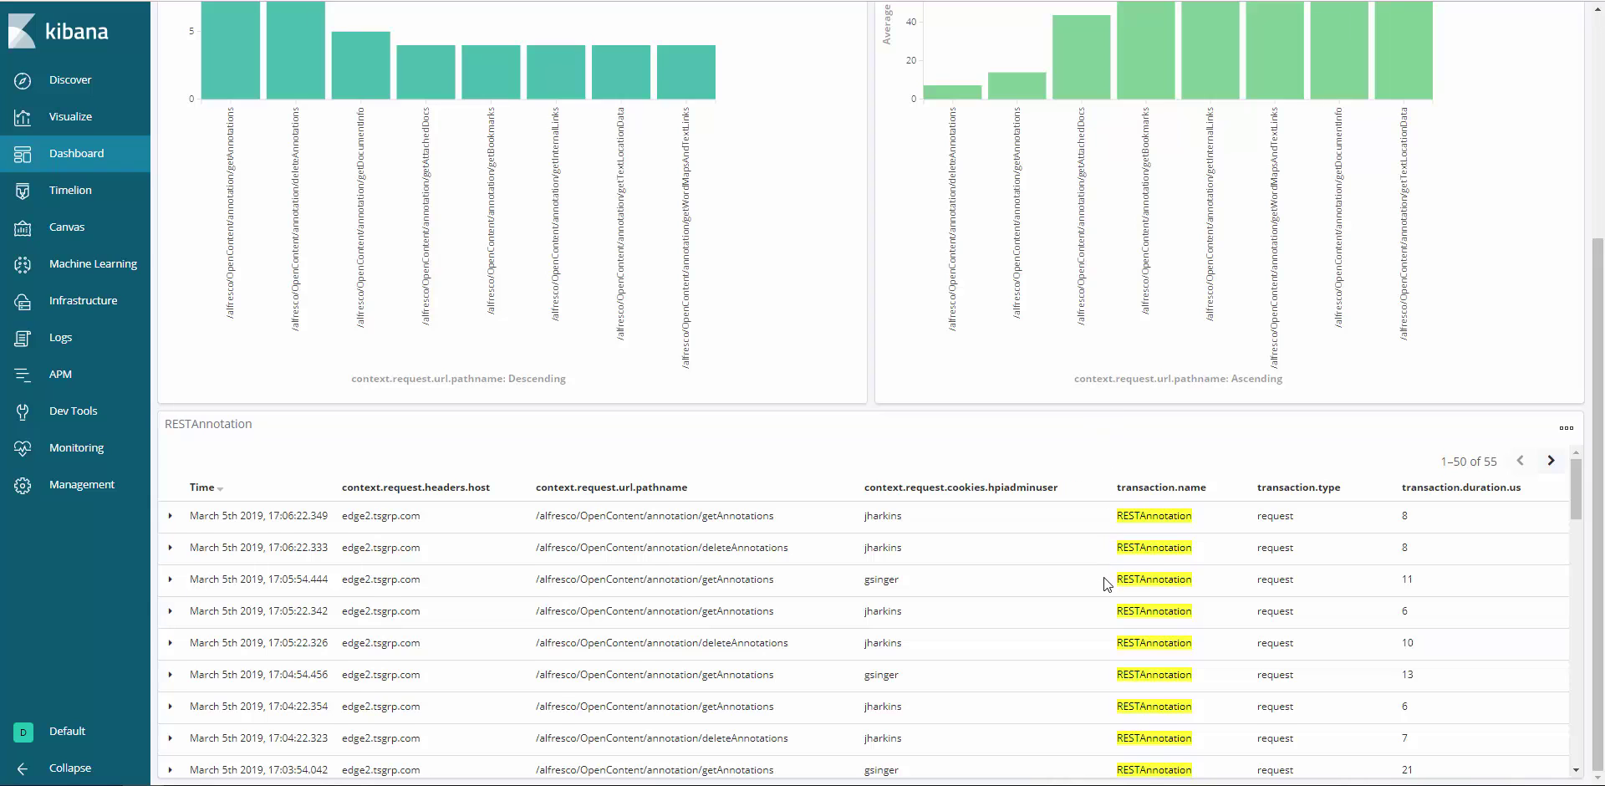
pyautogui.scroll(-3, 1103, 577)
pyautogui.scroll(3, 1103, 577)
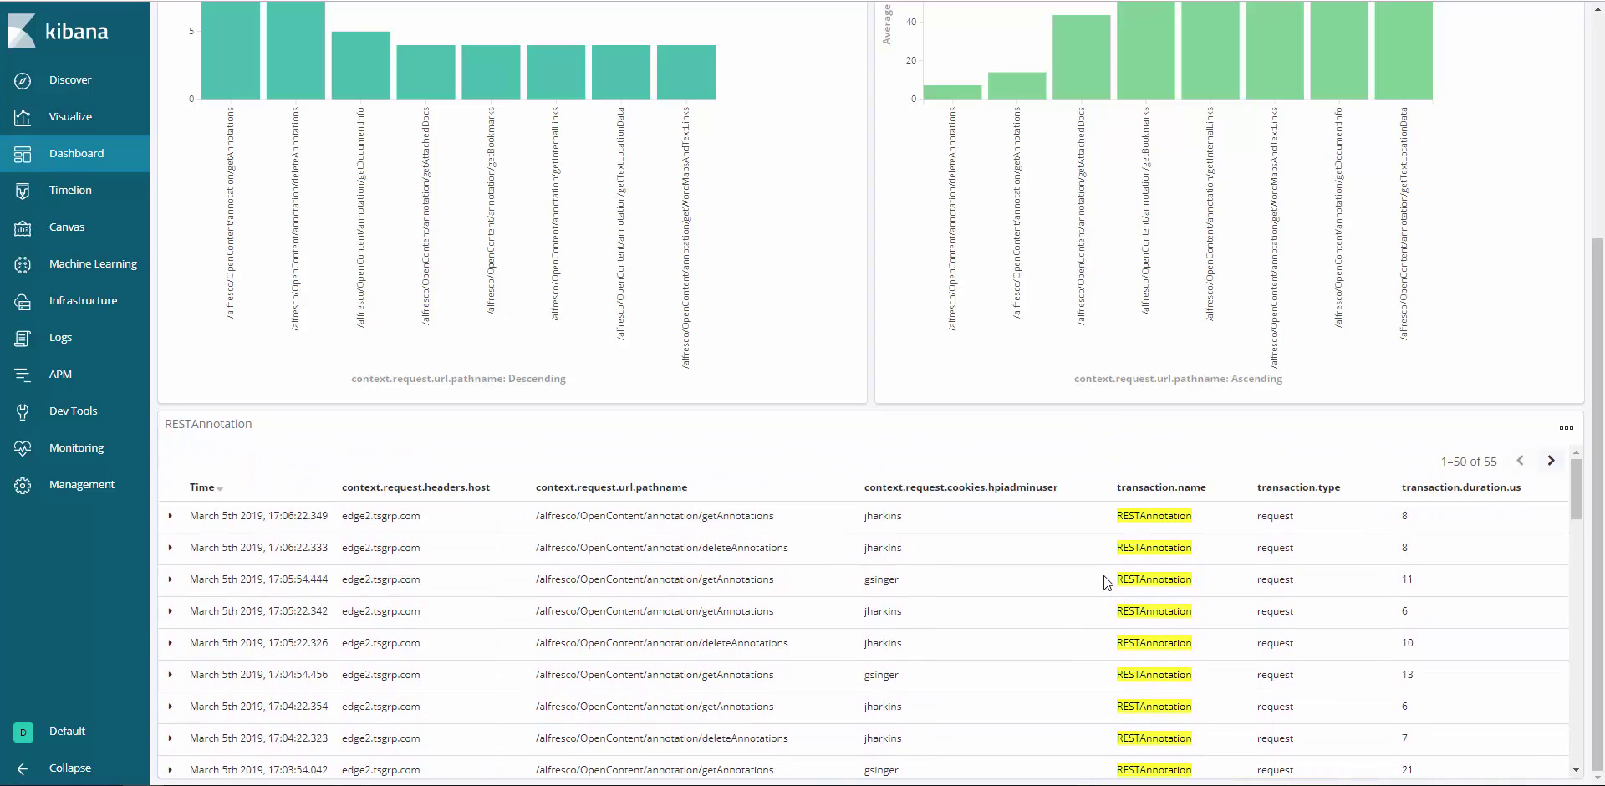